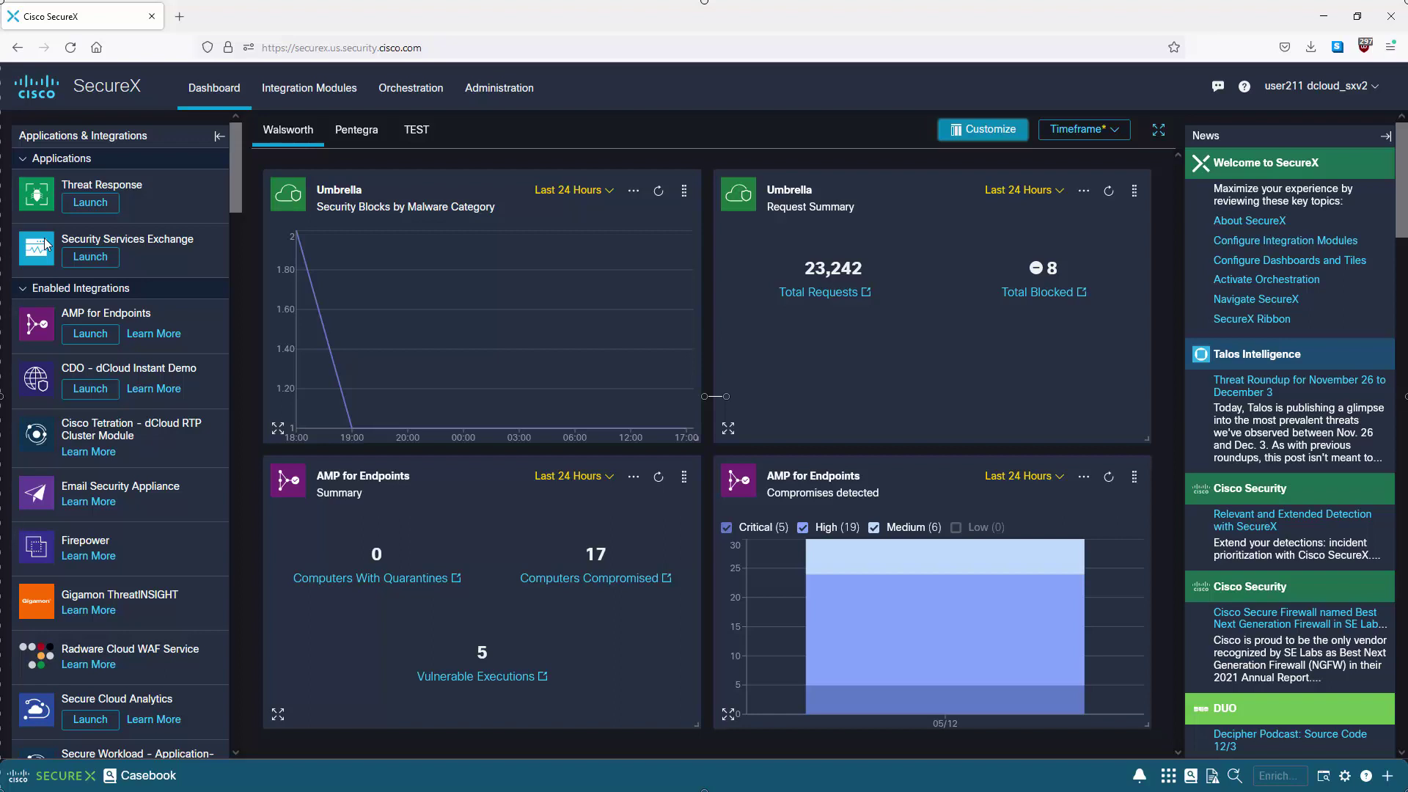
Step: Scroll the Applications & Integrations panel past Enabled, Cisco and Third-Party Integrations to the bottom
left_click_drag(239, 169, 243, 335)
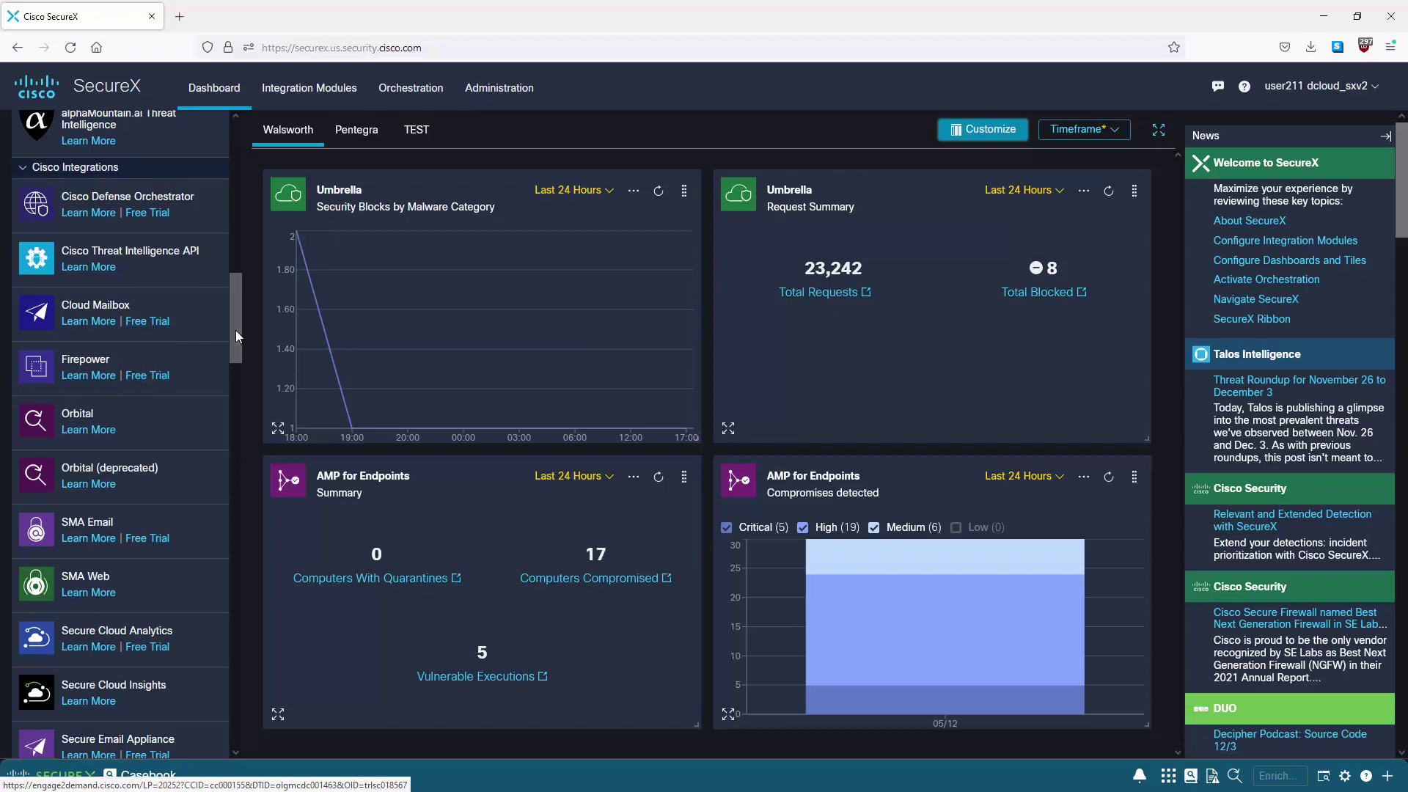
left_click_drag(236, 316, 236, 567)
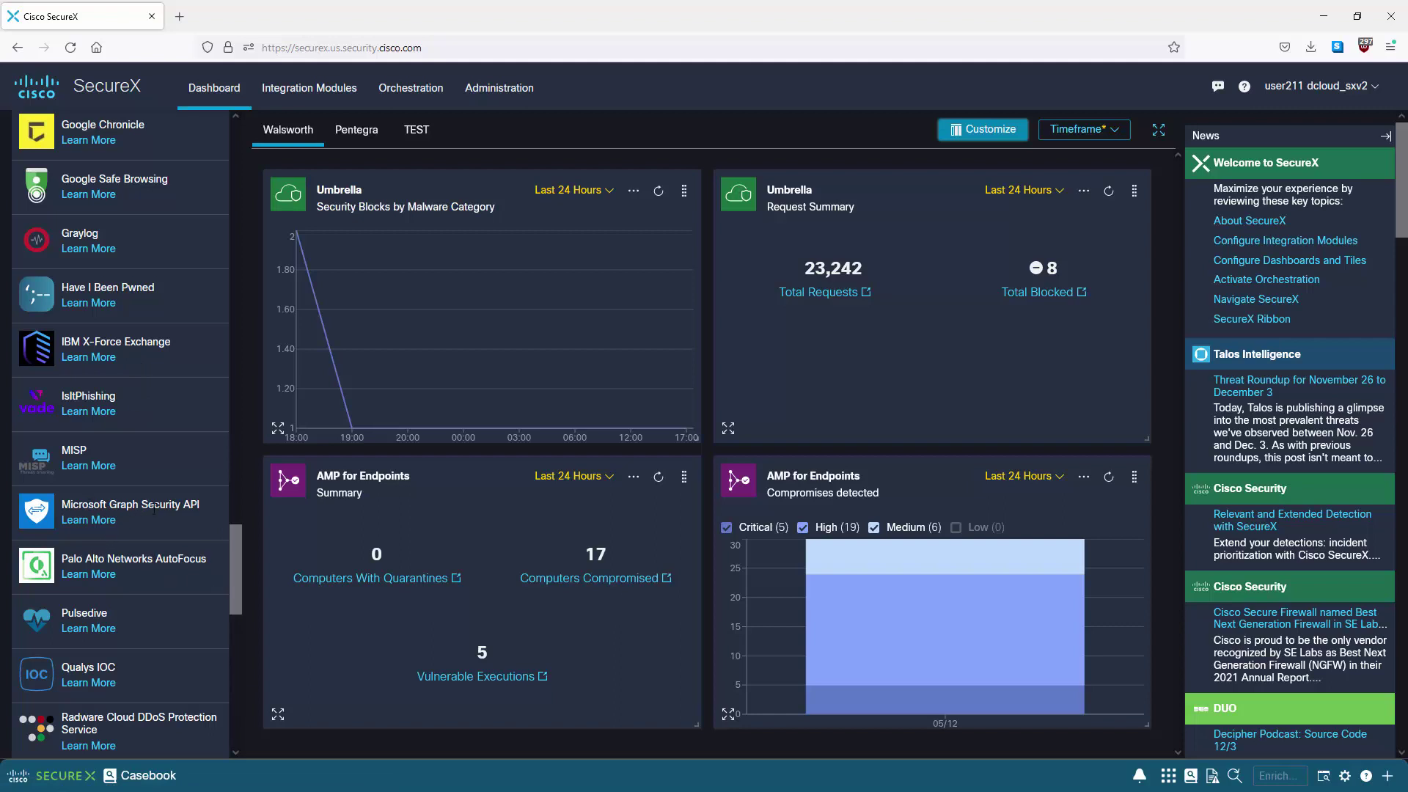
left_click_drag(235, 569, 236, 593)
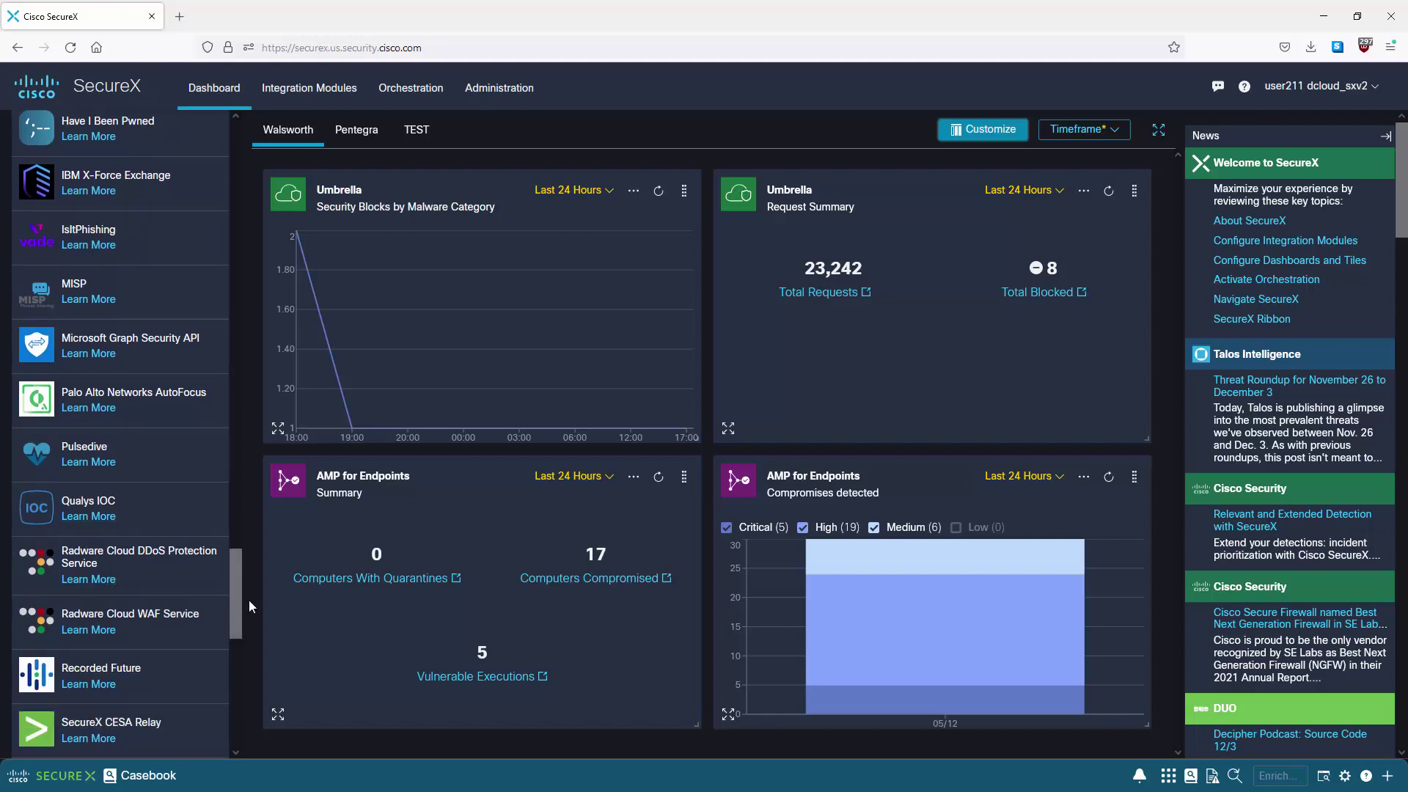
left_click_drag(232, 593, 241, 714)
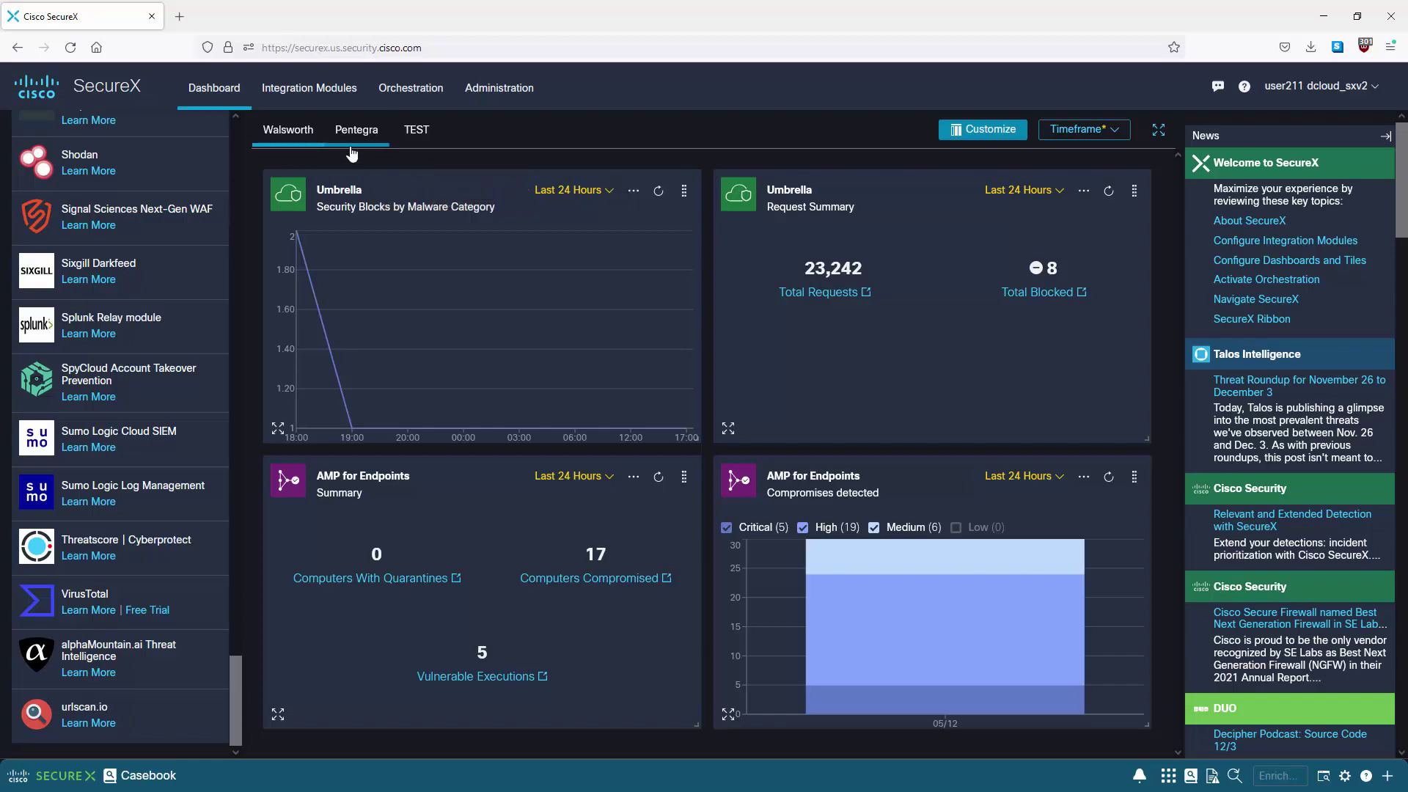
left_click(1001, 132)
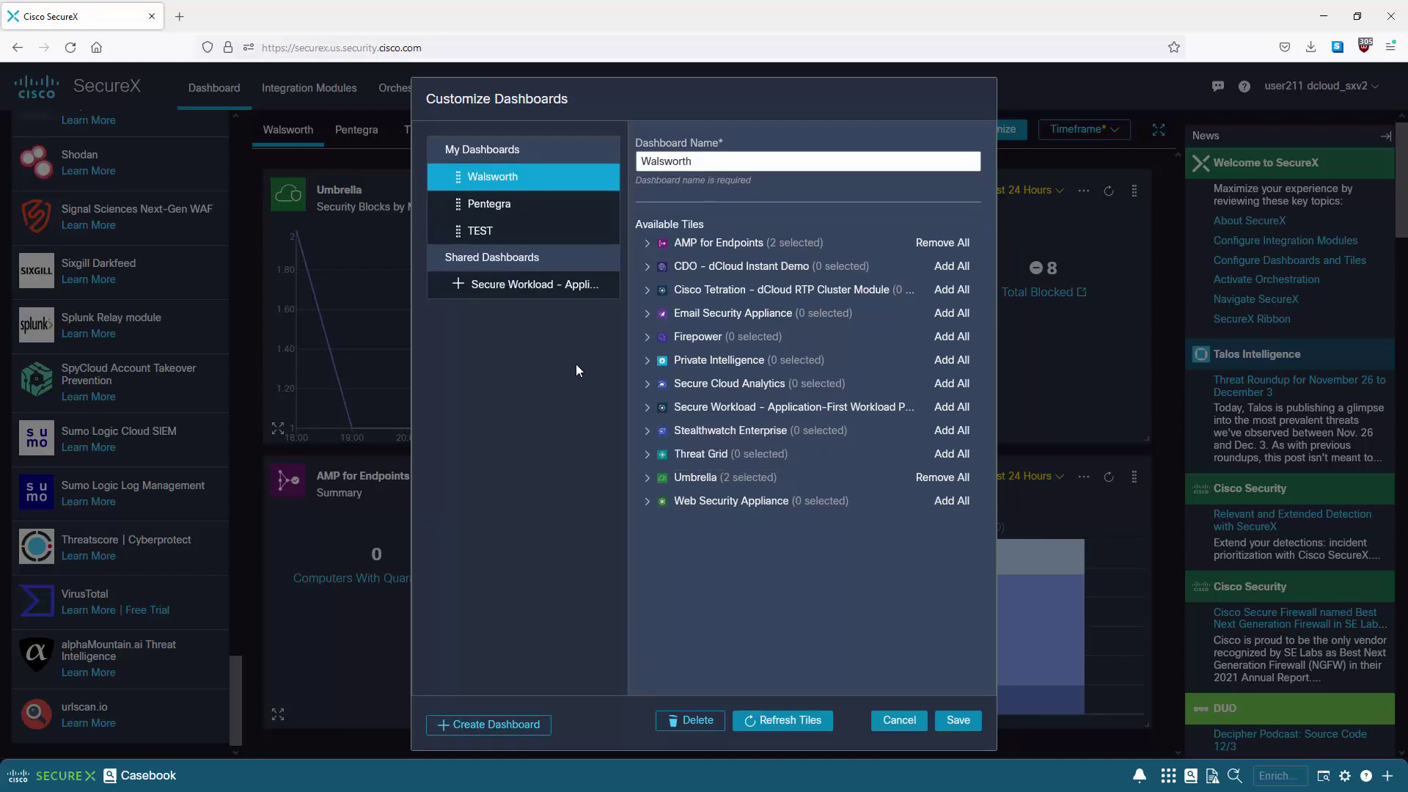
left_click(647, 339)
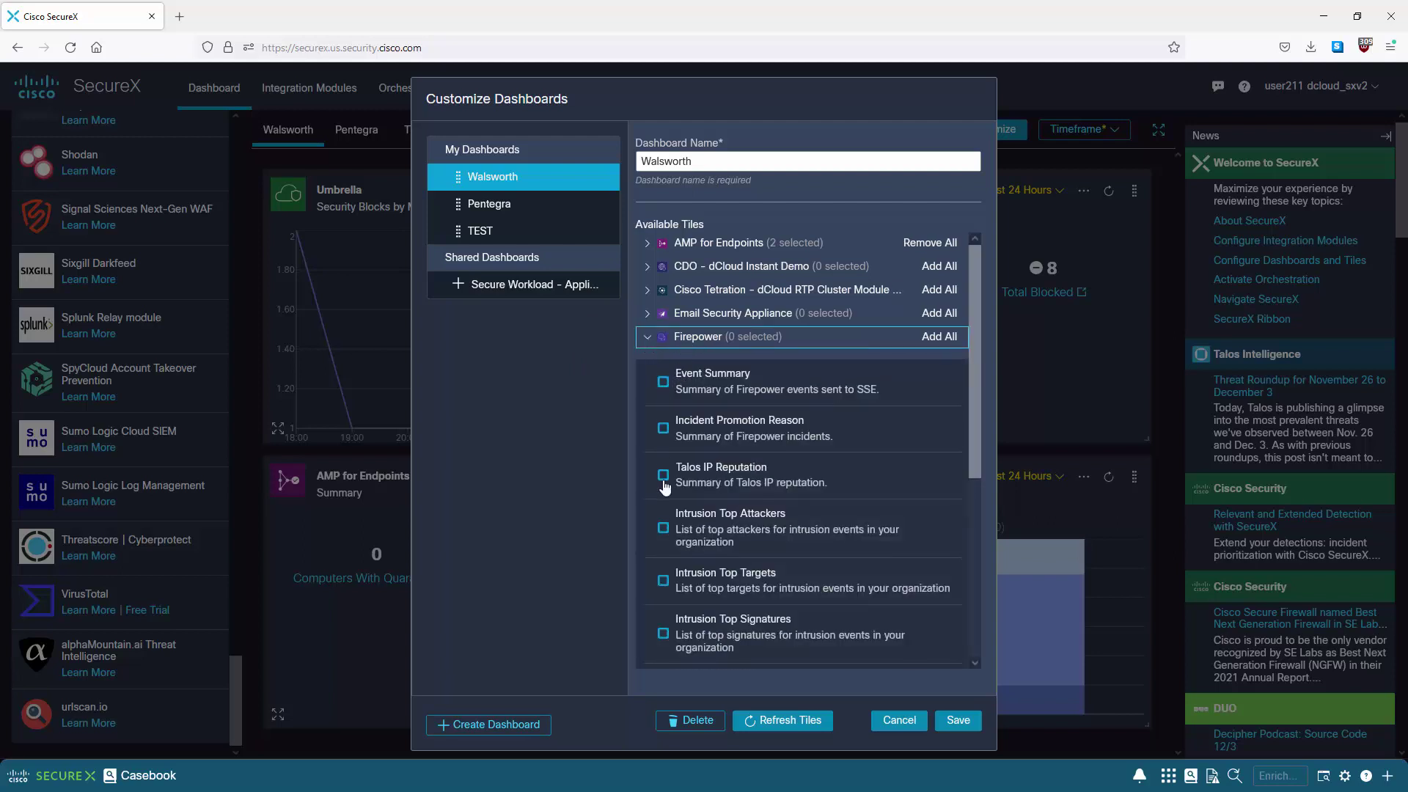
left_click(647, 338)
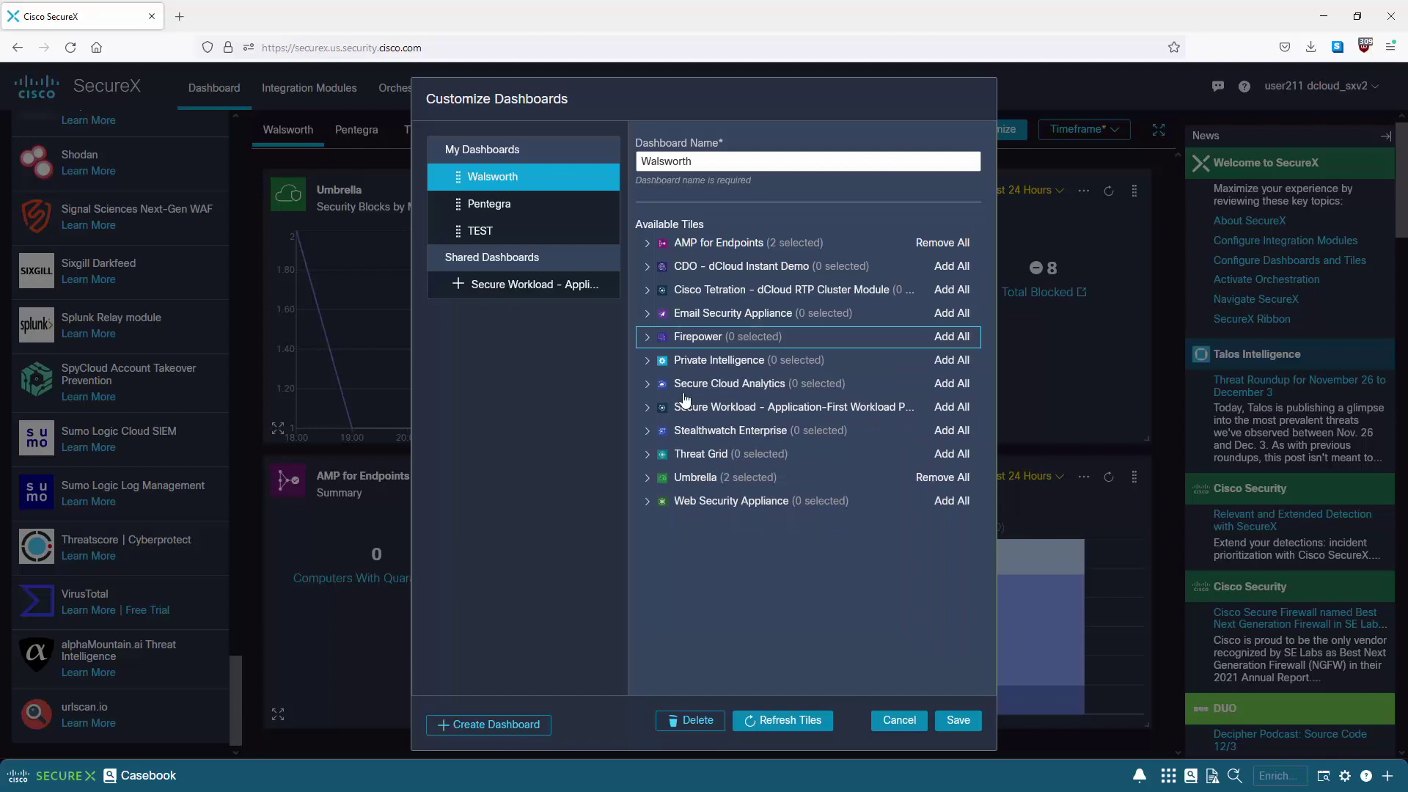
left_click(646, 503)
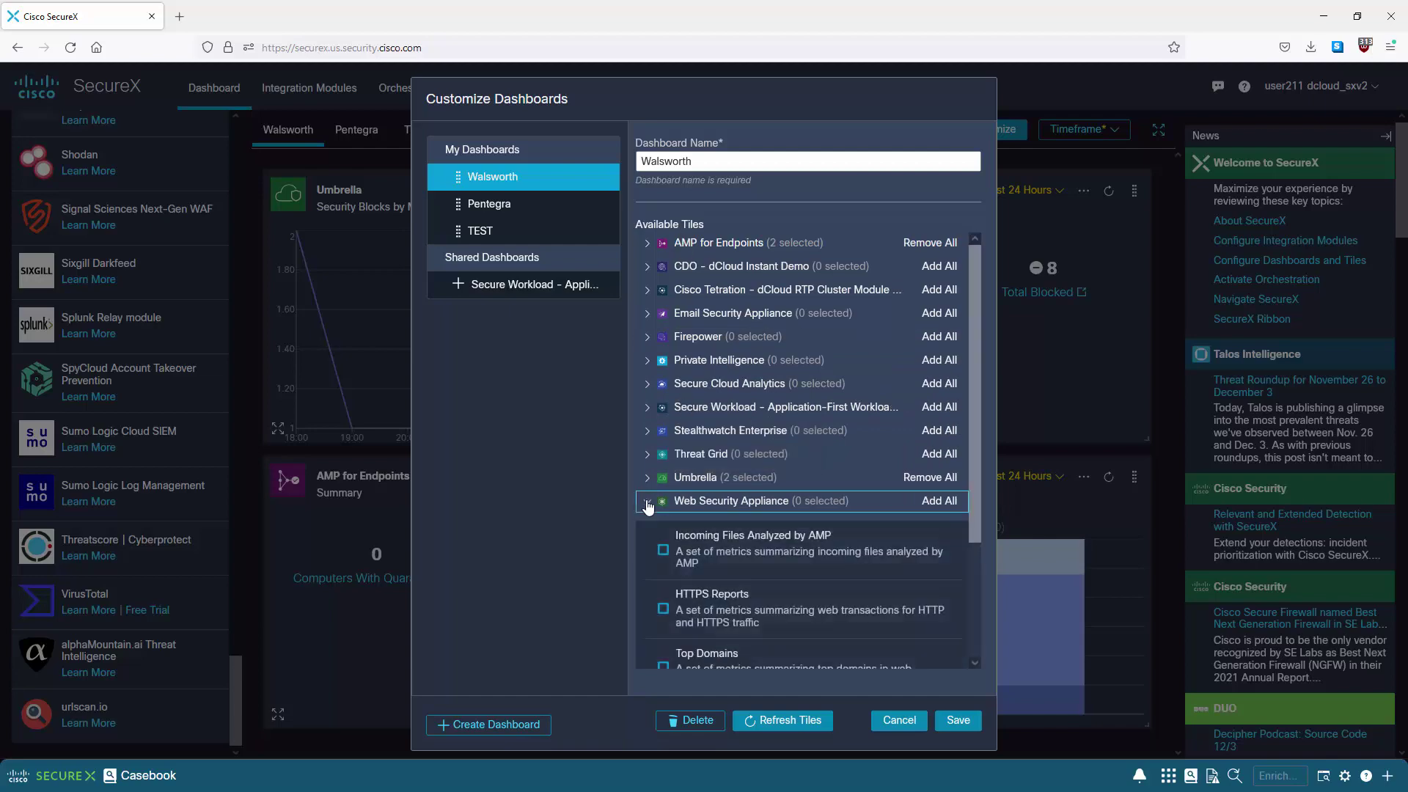
scroll(981, 575, "down", 3)
scroll(979, 399, "up", 3)
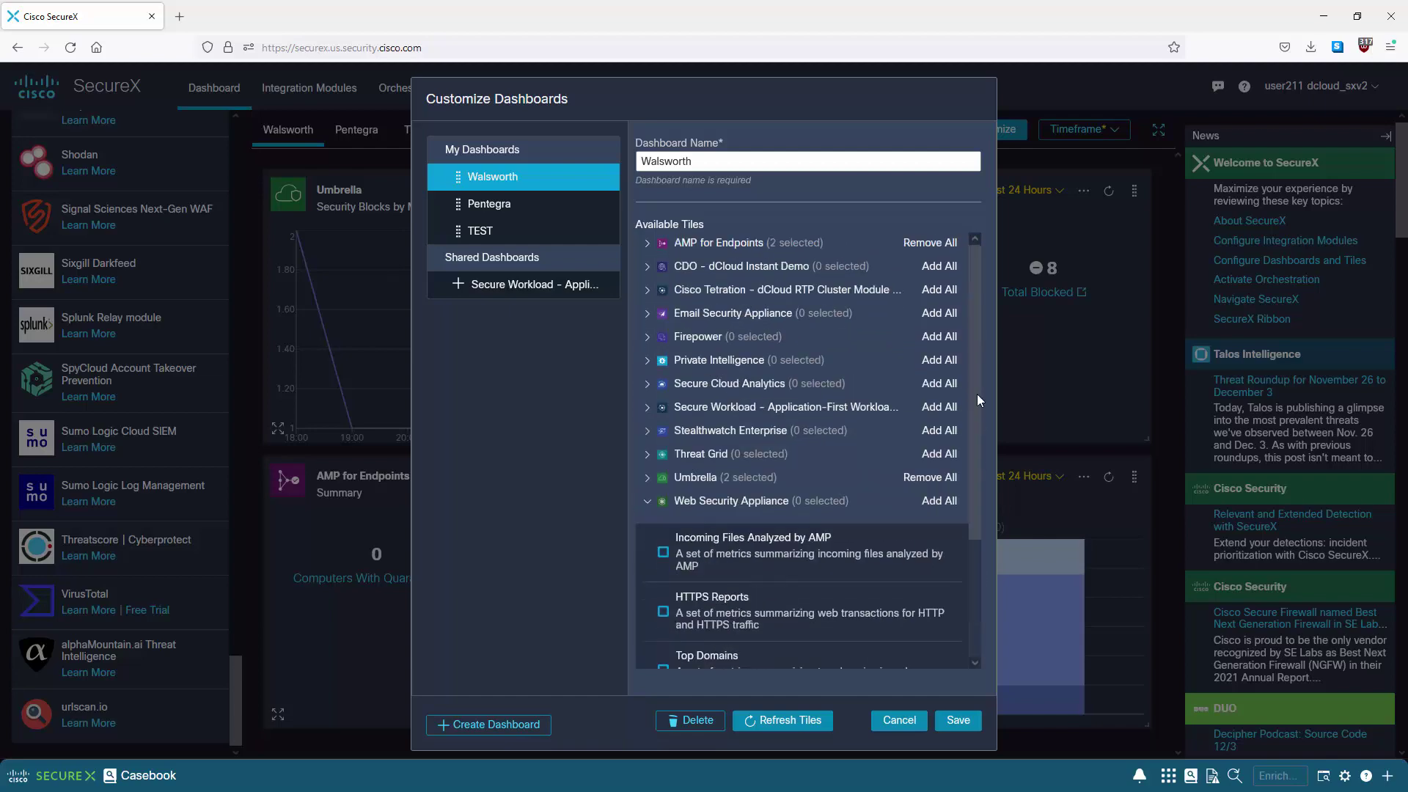
left_click(679, 501)
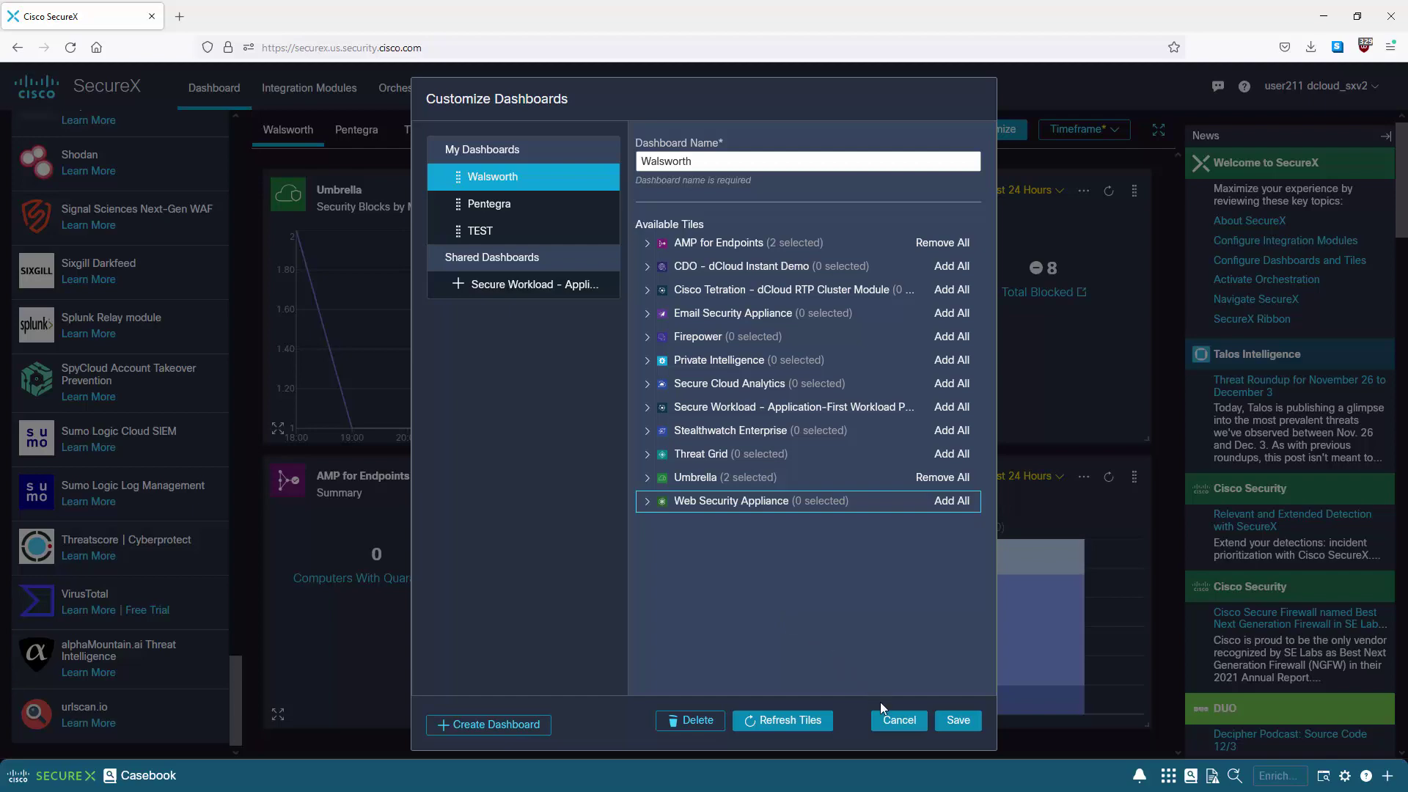
left_click(901, 718)
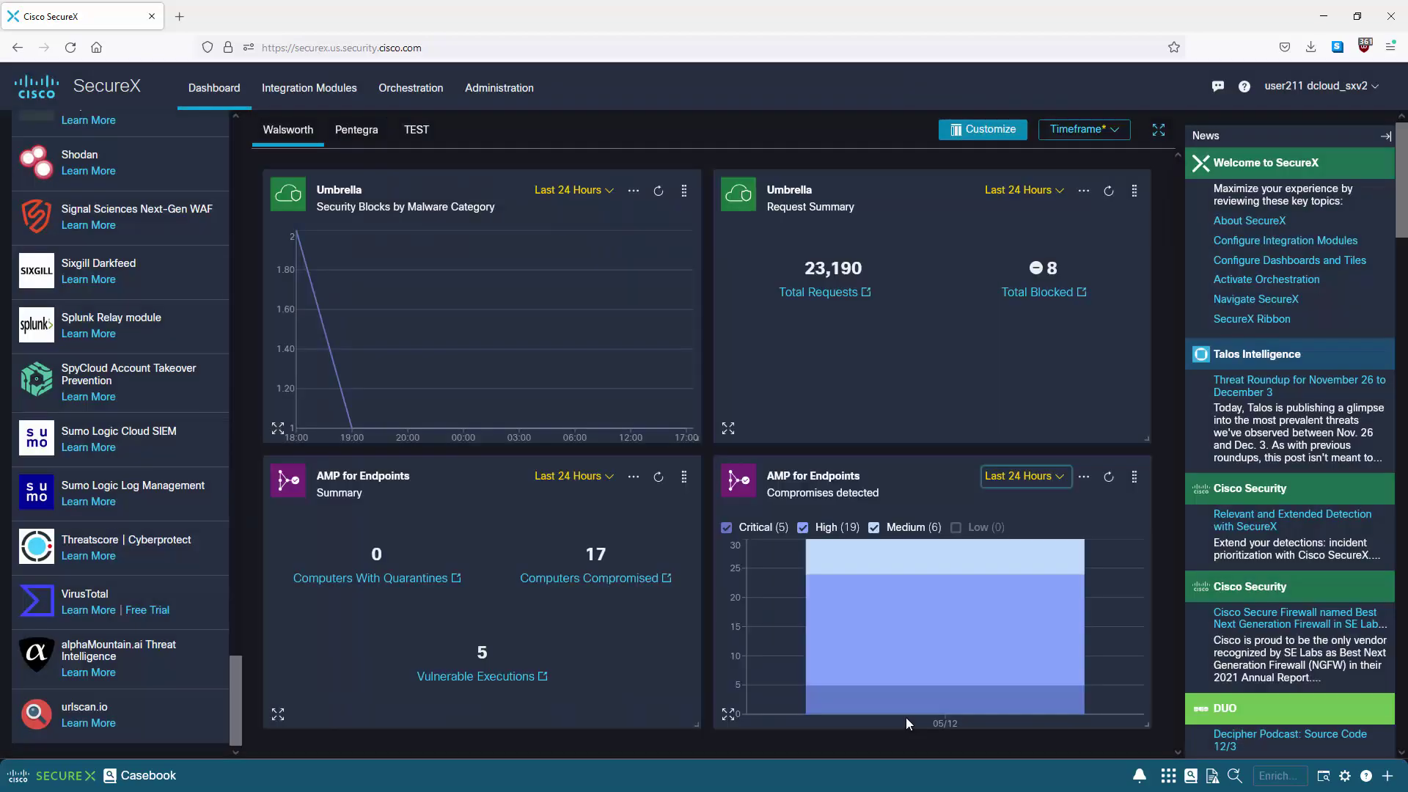
Step: Check the compromises tile's time-range and options menus, then refresh it to show 23,198 total requests
left_click(1064, 478)
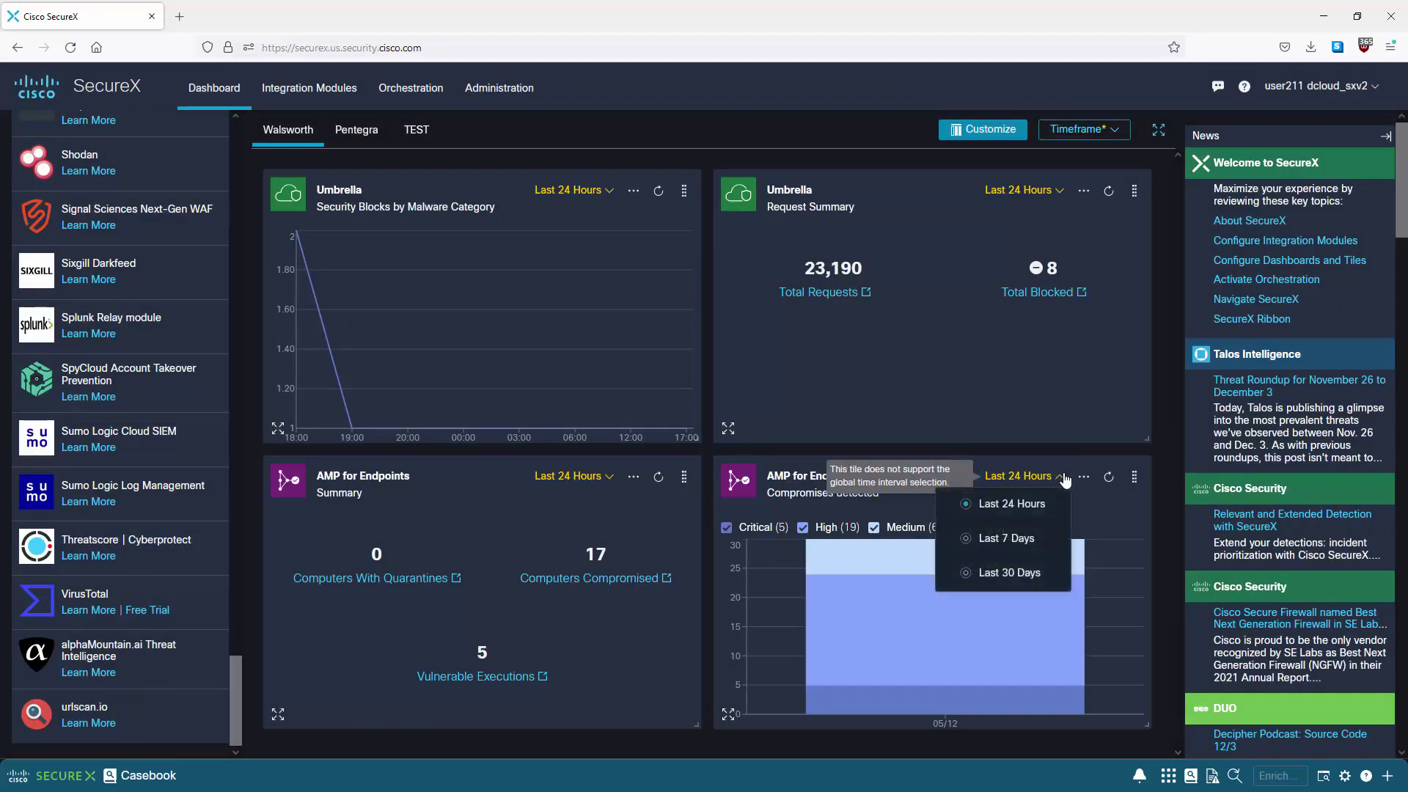
left_click(1084, 478)
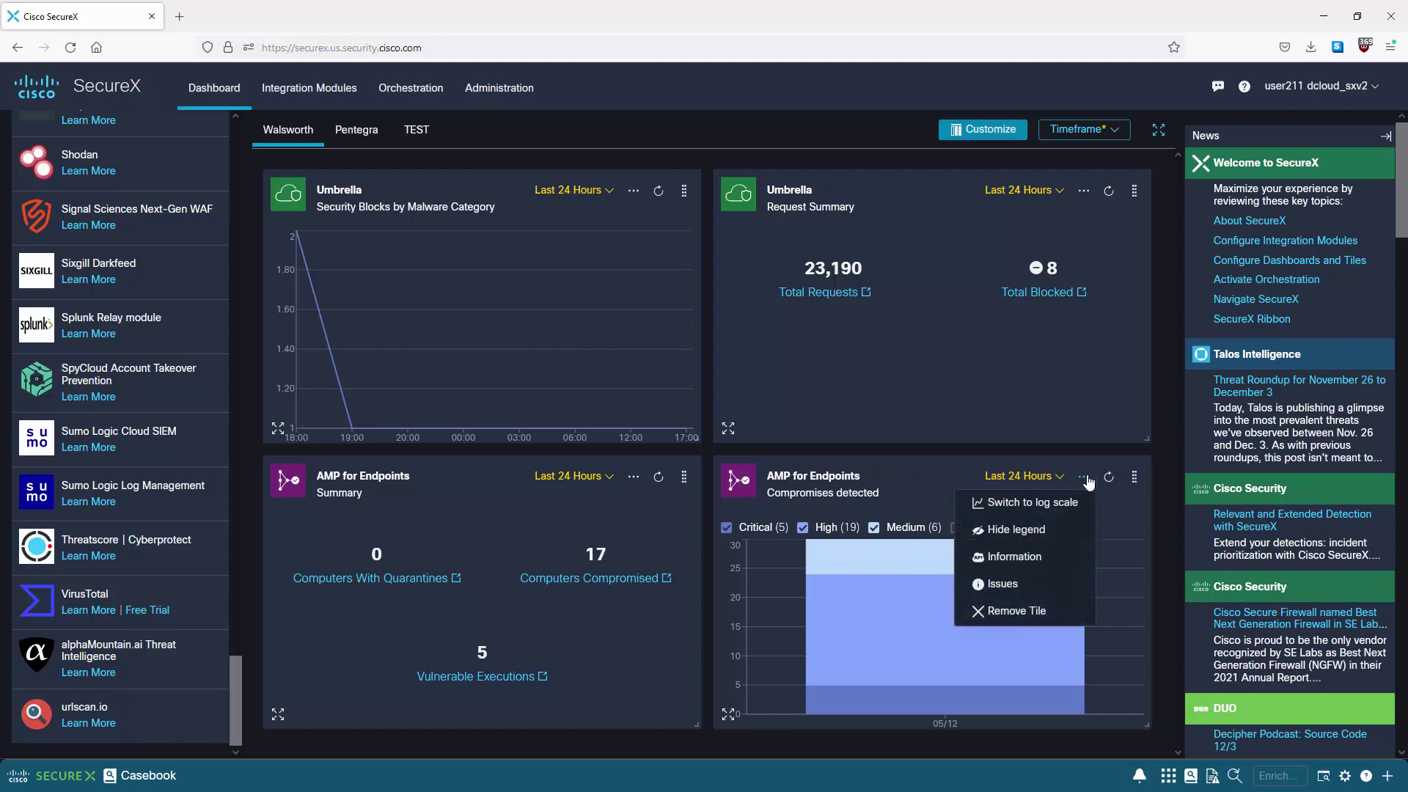
left_click(1086, 478)
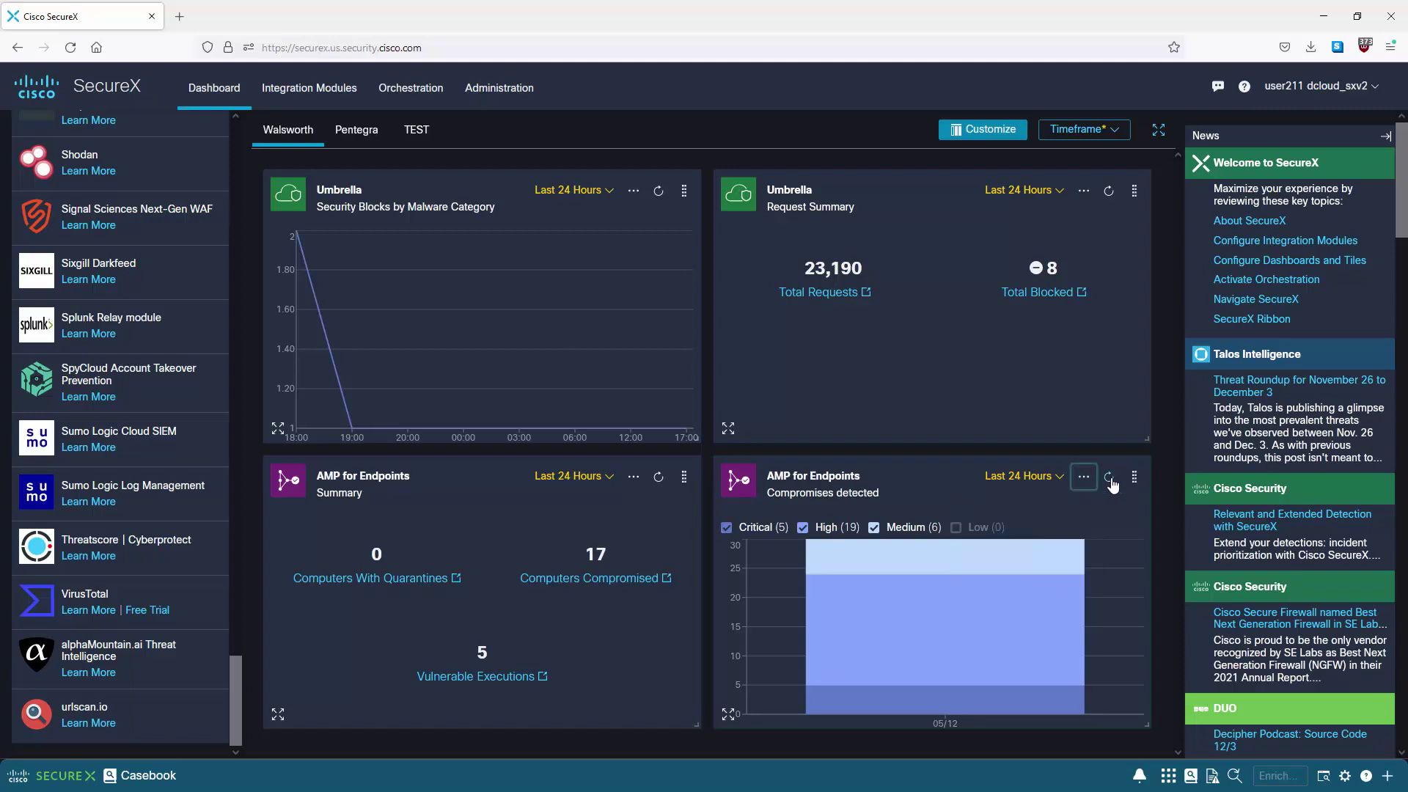
left_click(1133, 479)
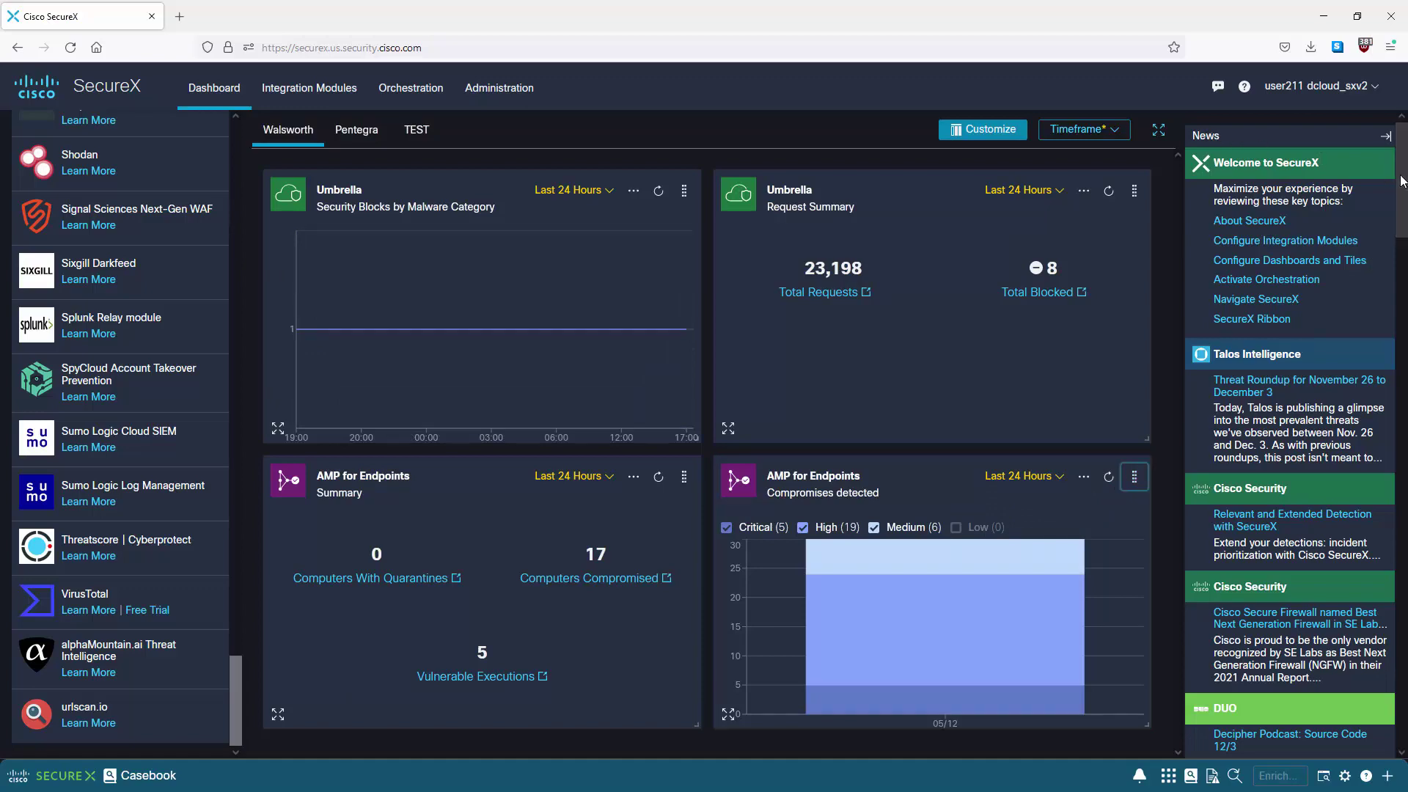
left_click_drag(1402, 181, 1405, 668)
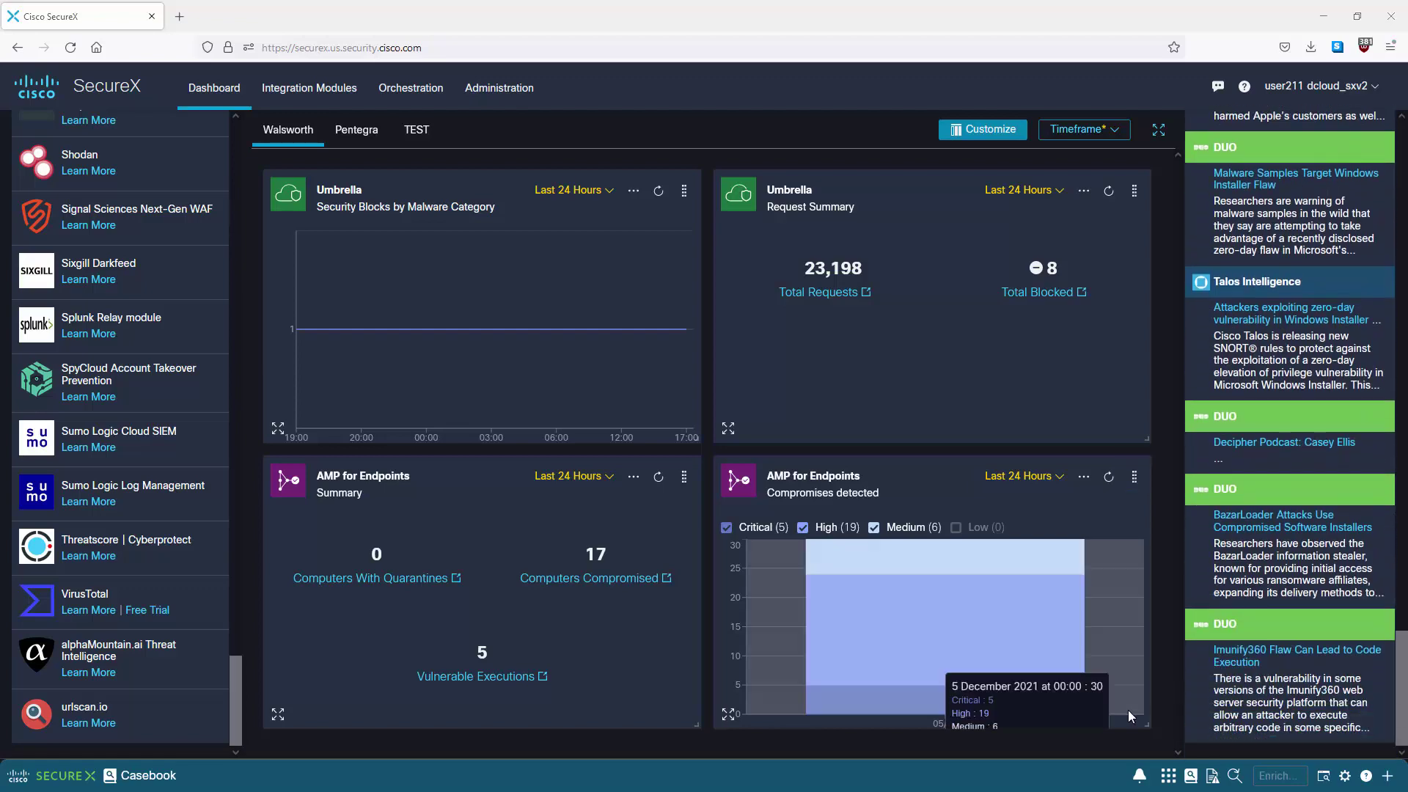
Step: Expand Casebook in the bottom ribbon, then switch the ribbon to its Home panel
left_click(866, 775)
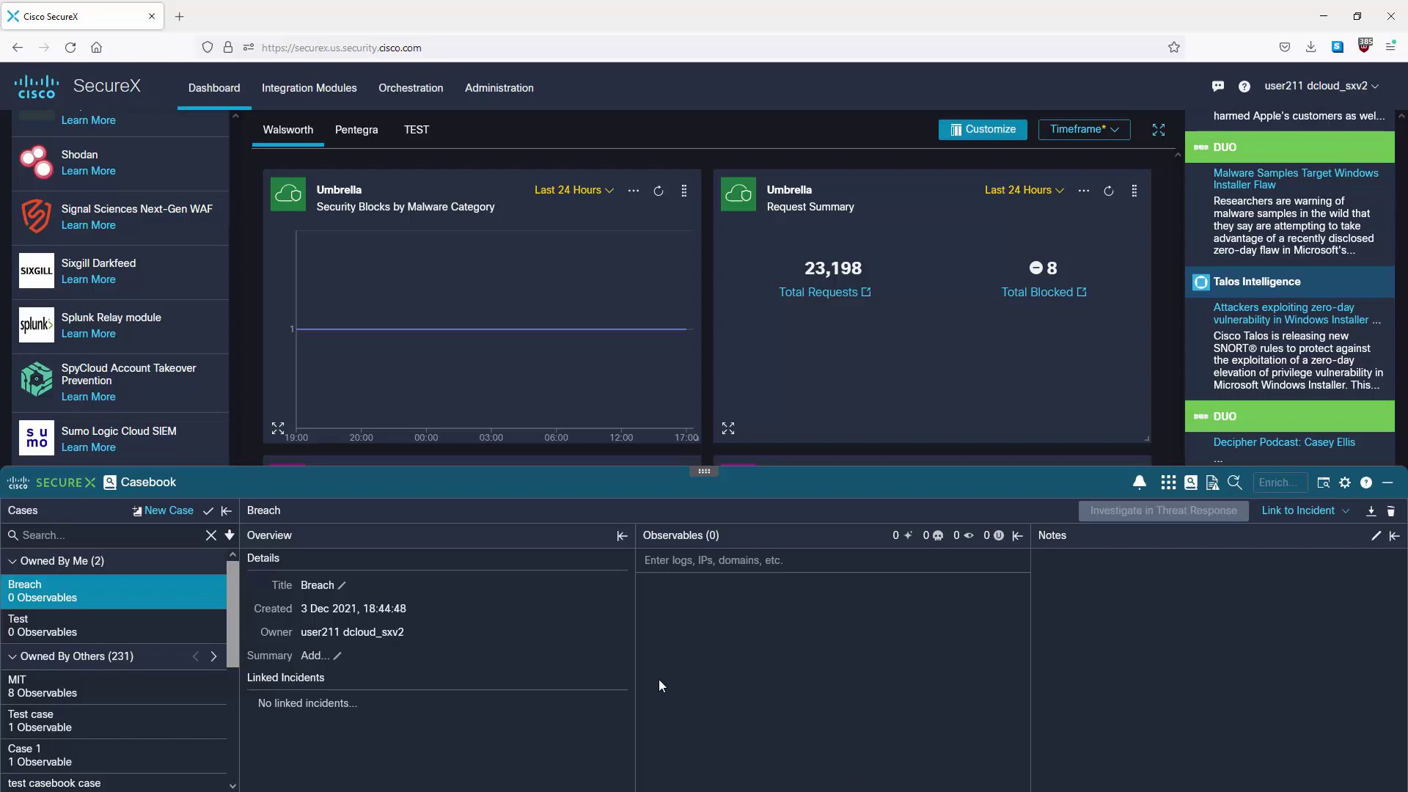
left_click(66, 483)
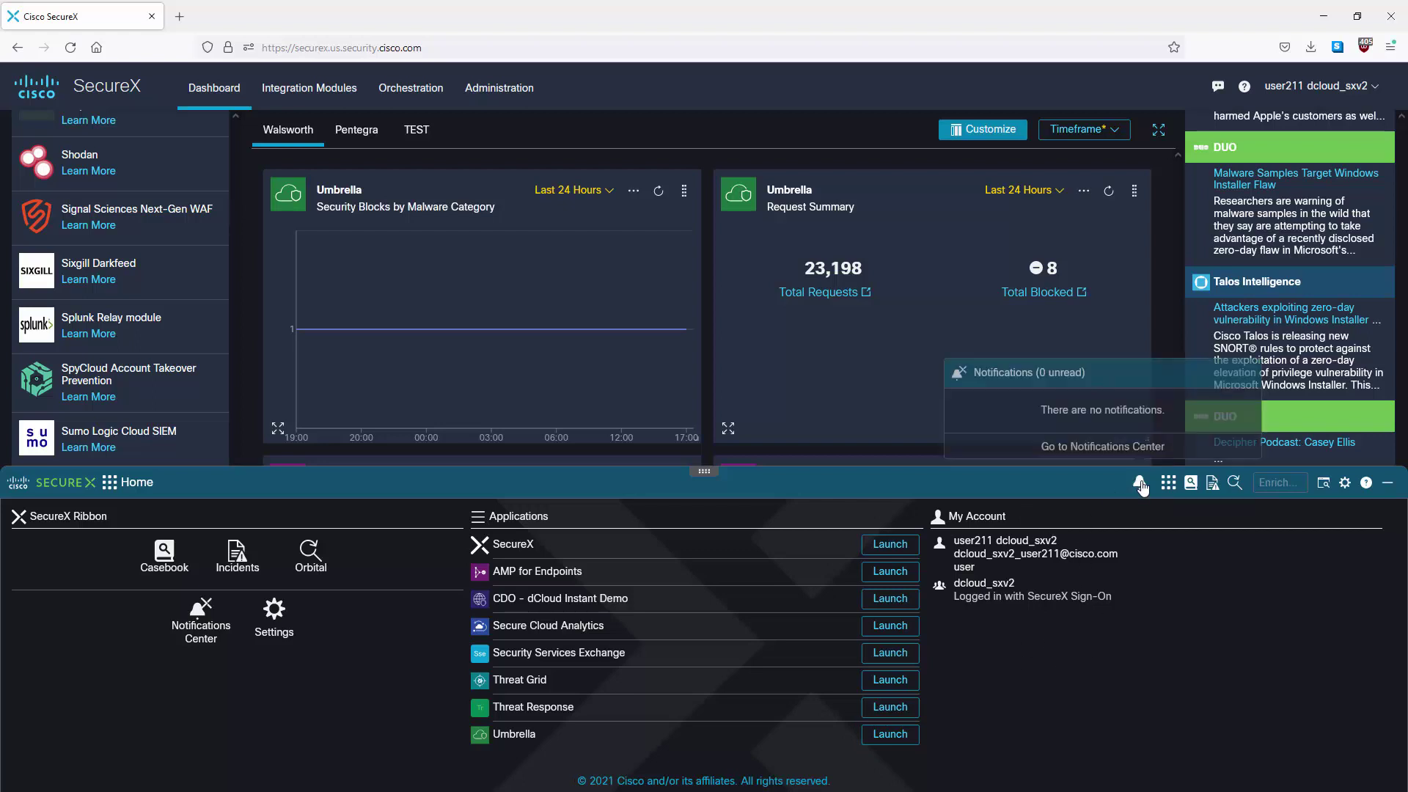
mouse_move(1168, 486)
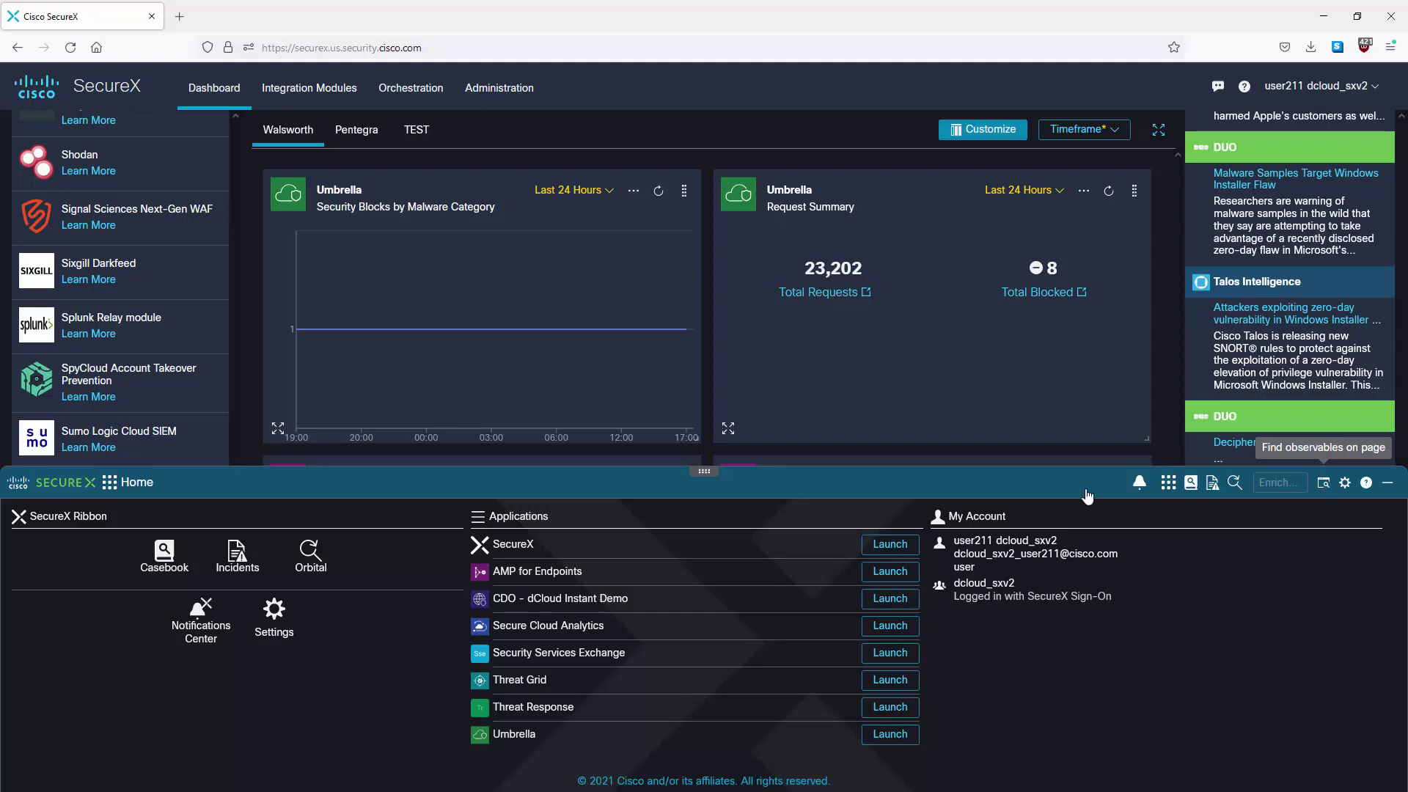
Step: Open Casebook from the ribbon Home panel to view the Breach case
left_click(165, 562)
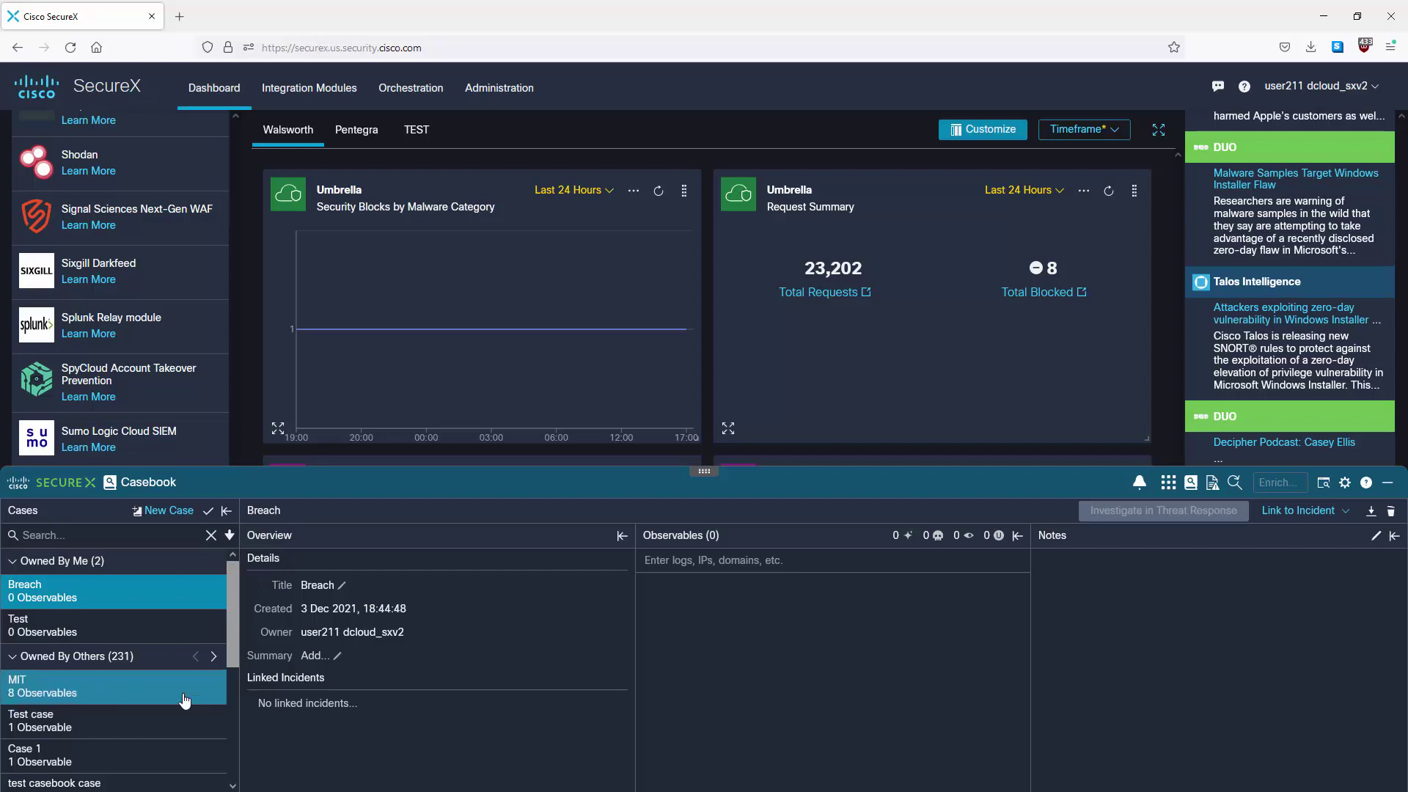
Step: Open the MIT case and expand its 2 drinkfoodapp.com URL observables
left_click(63, 691)
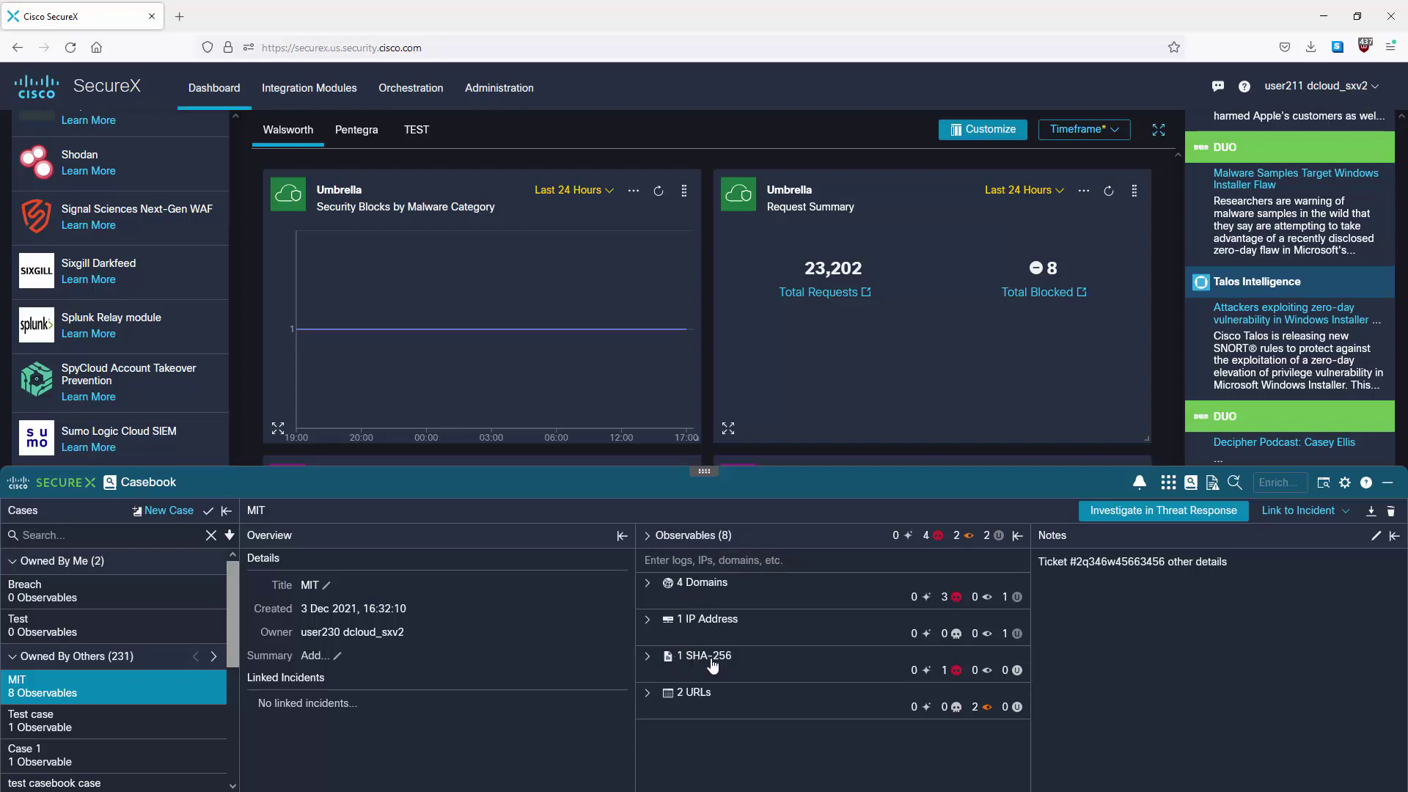
left_click(648, 693)
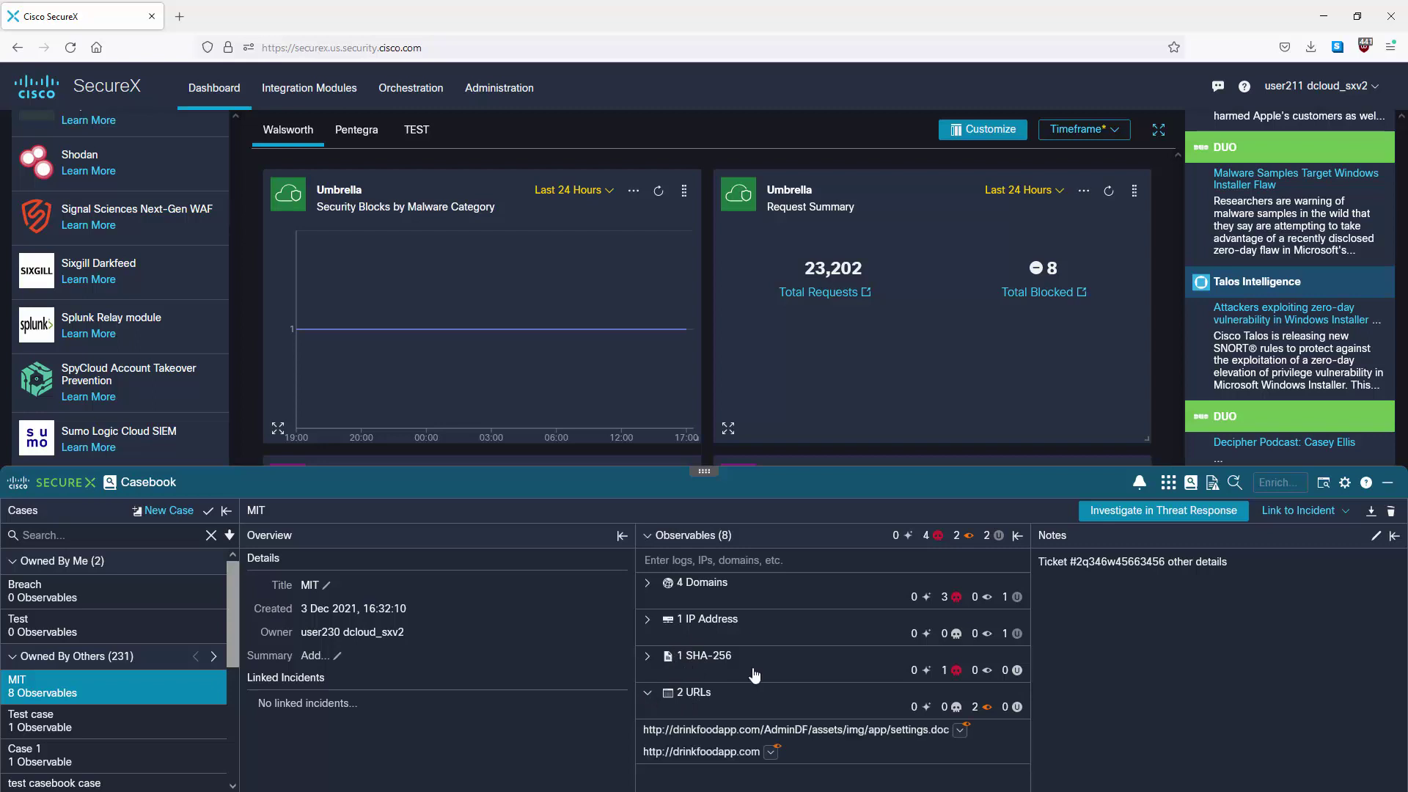
mouse_move(960, 731)
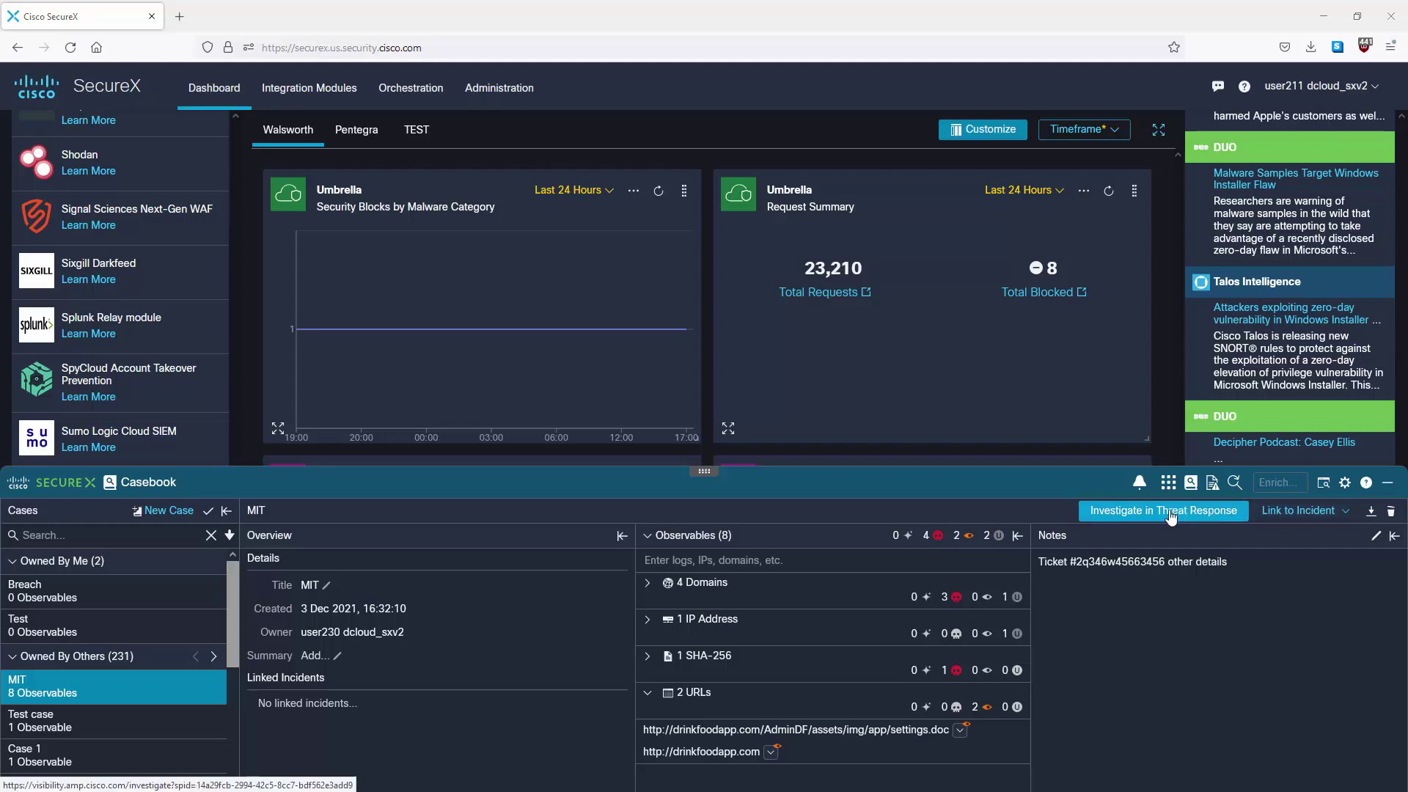
Step: Return the ribbon to Home and open Incidents, showing Intrusion event 1-1000000
left_click(61, 492)
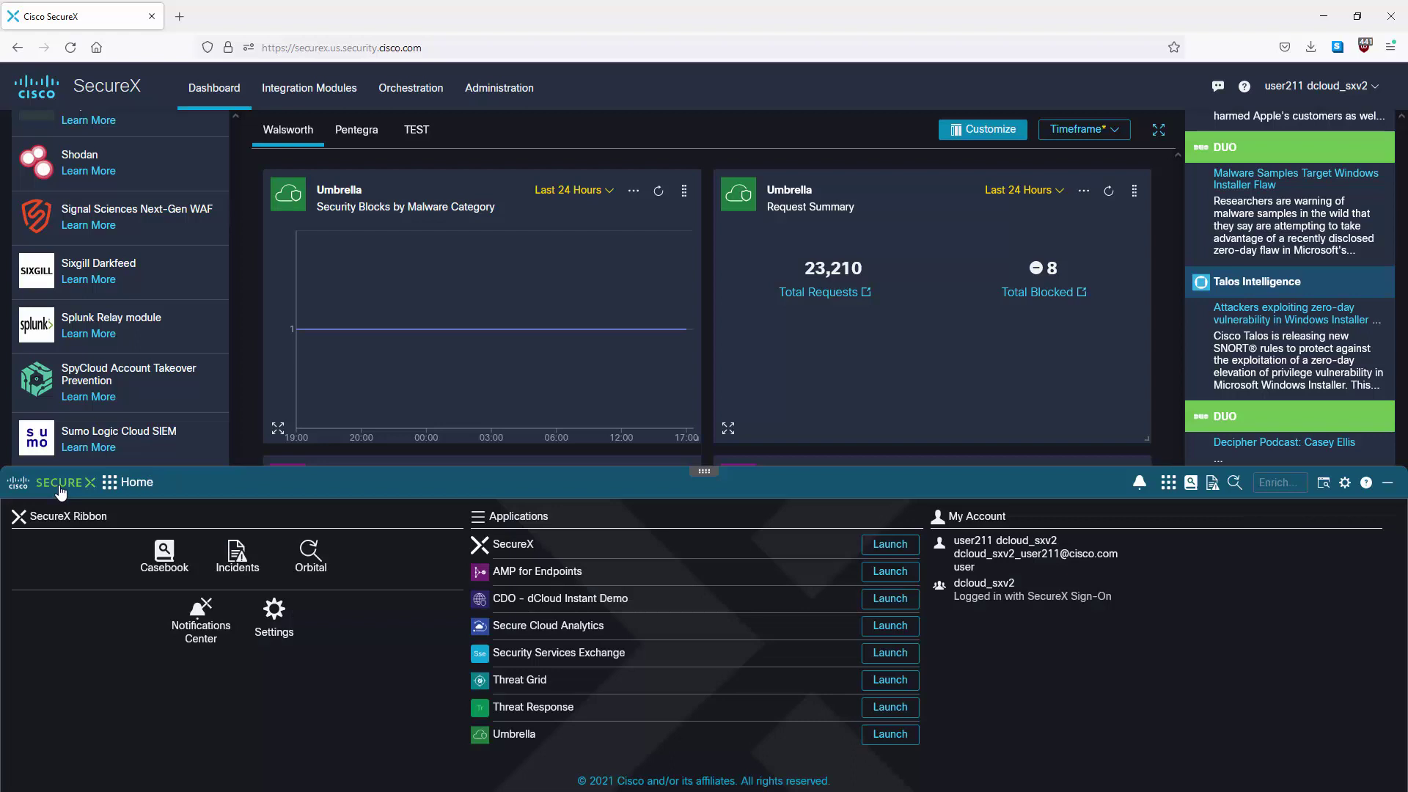
left_click(237, 564)
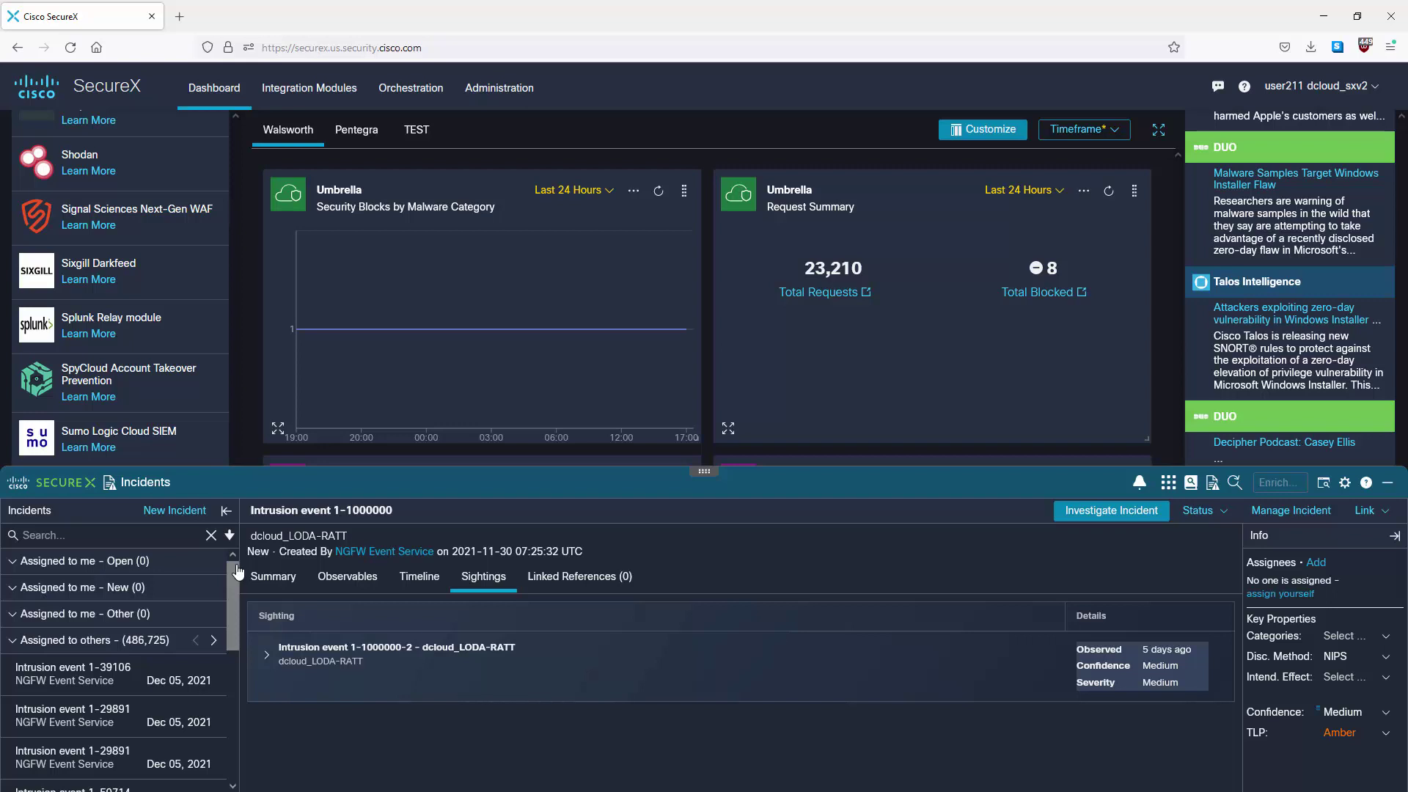
Step: Return the ribbon to Home and open Orbital, which shows its not-authorized notice
left_click(44, 484)
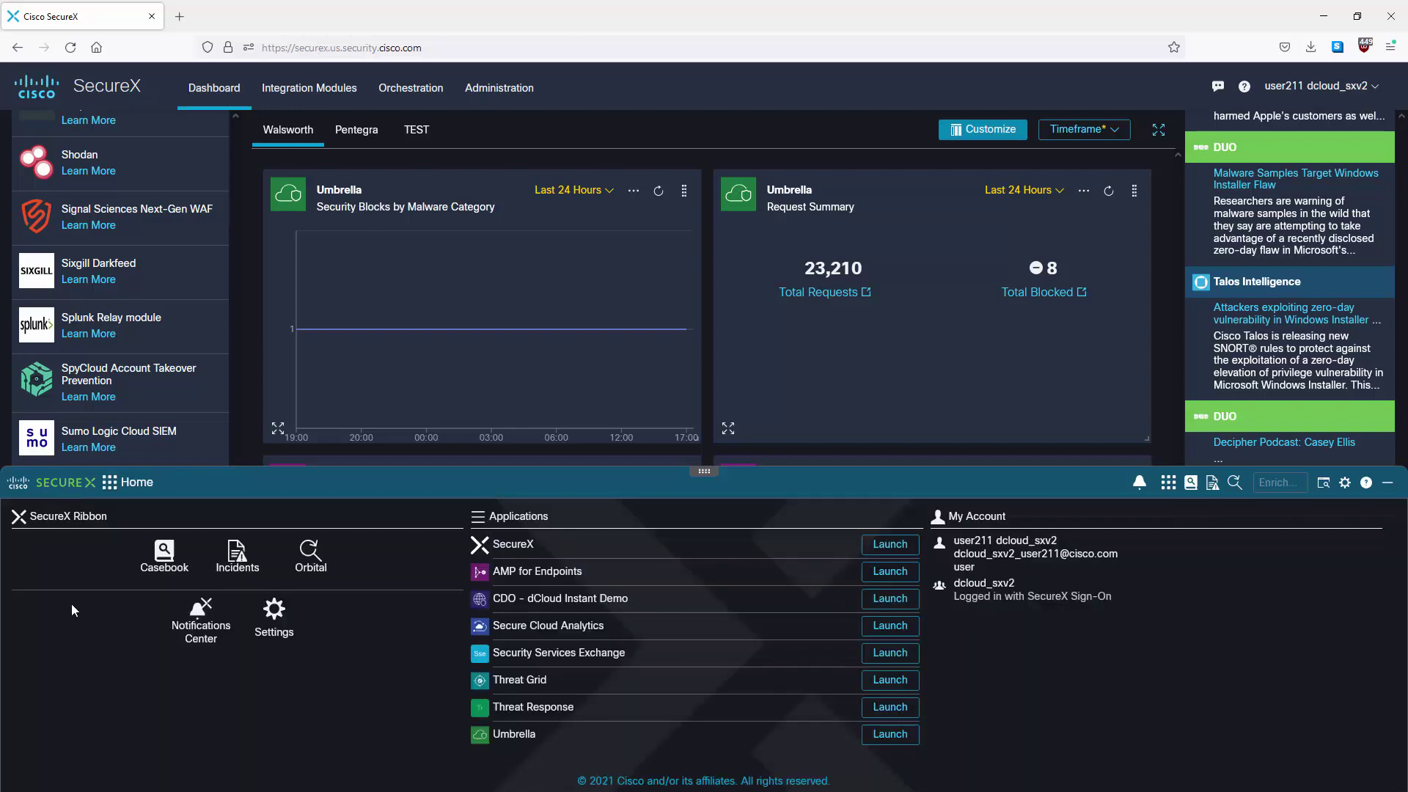
left_click(310, 567)
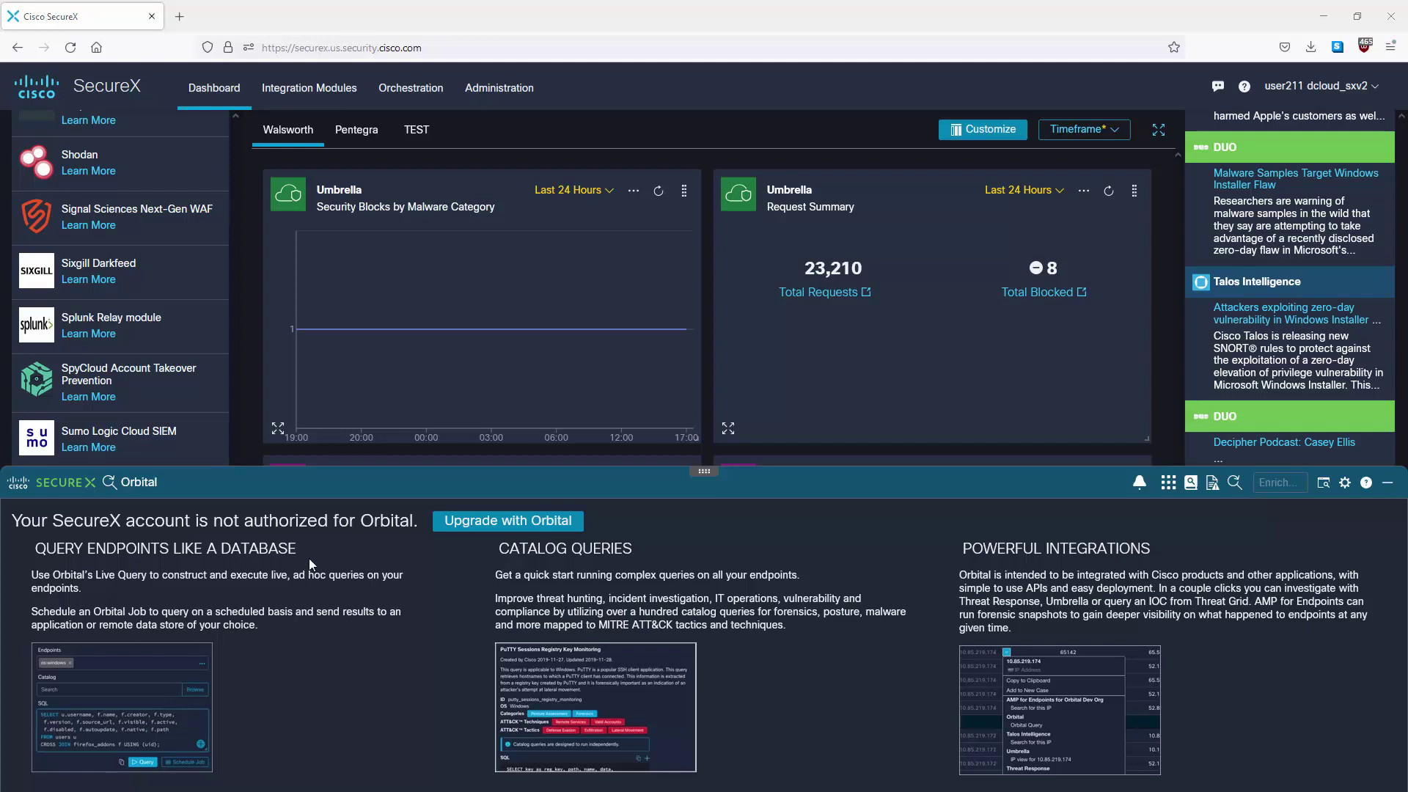
Step: Return the ribbon to its SecureX Home panel
left_click(49, 484)
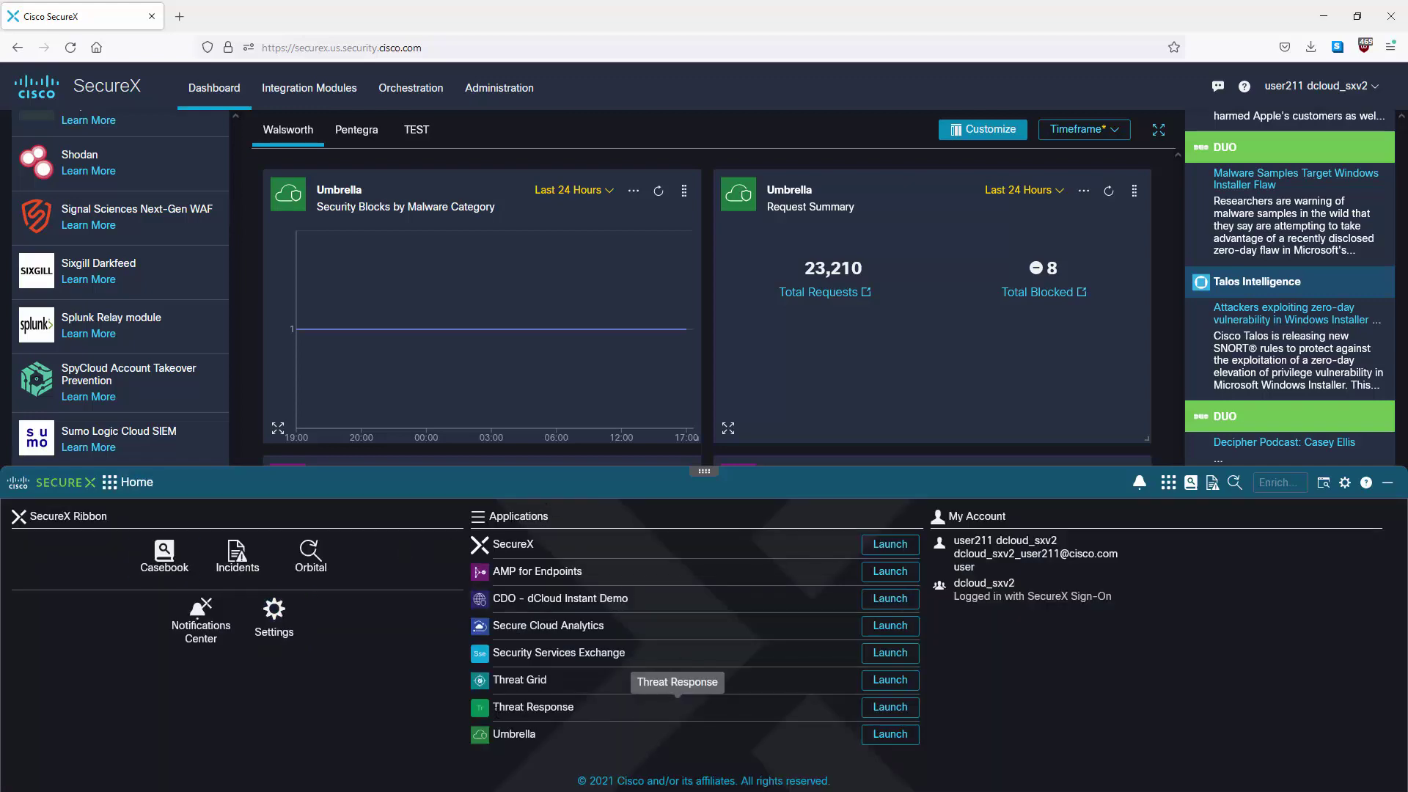
Step: Launch Threat Response, then return to the original SecureX dashboard tab with the ribbon collapsed
left_click(890, 708)
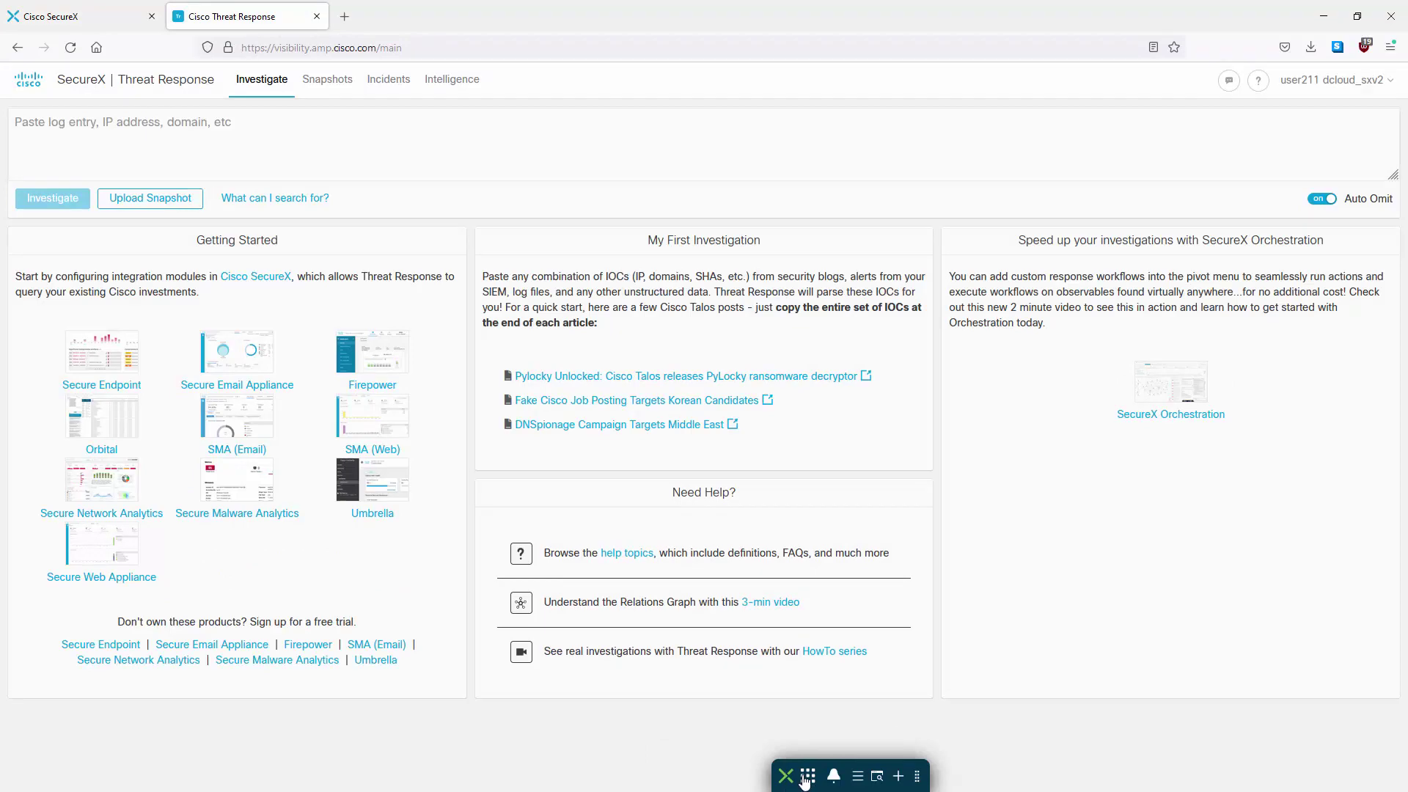
left_click(785, 777)
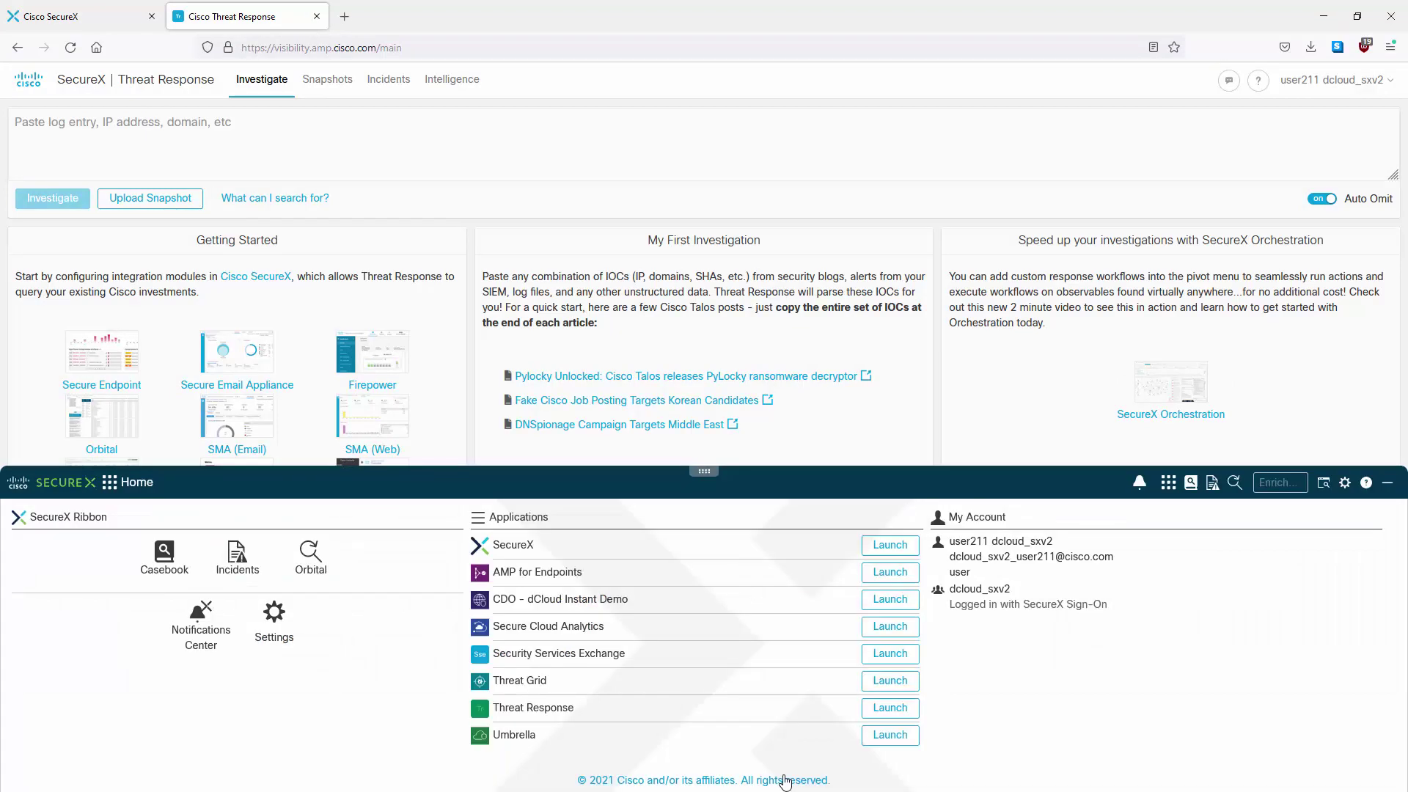
left_click(887, 545)
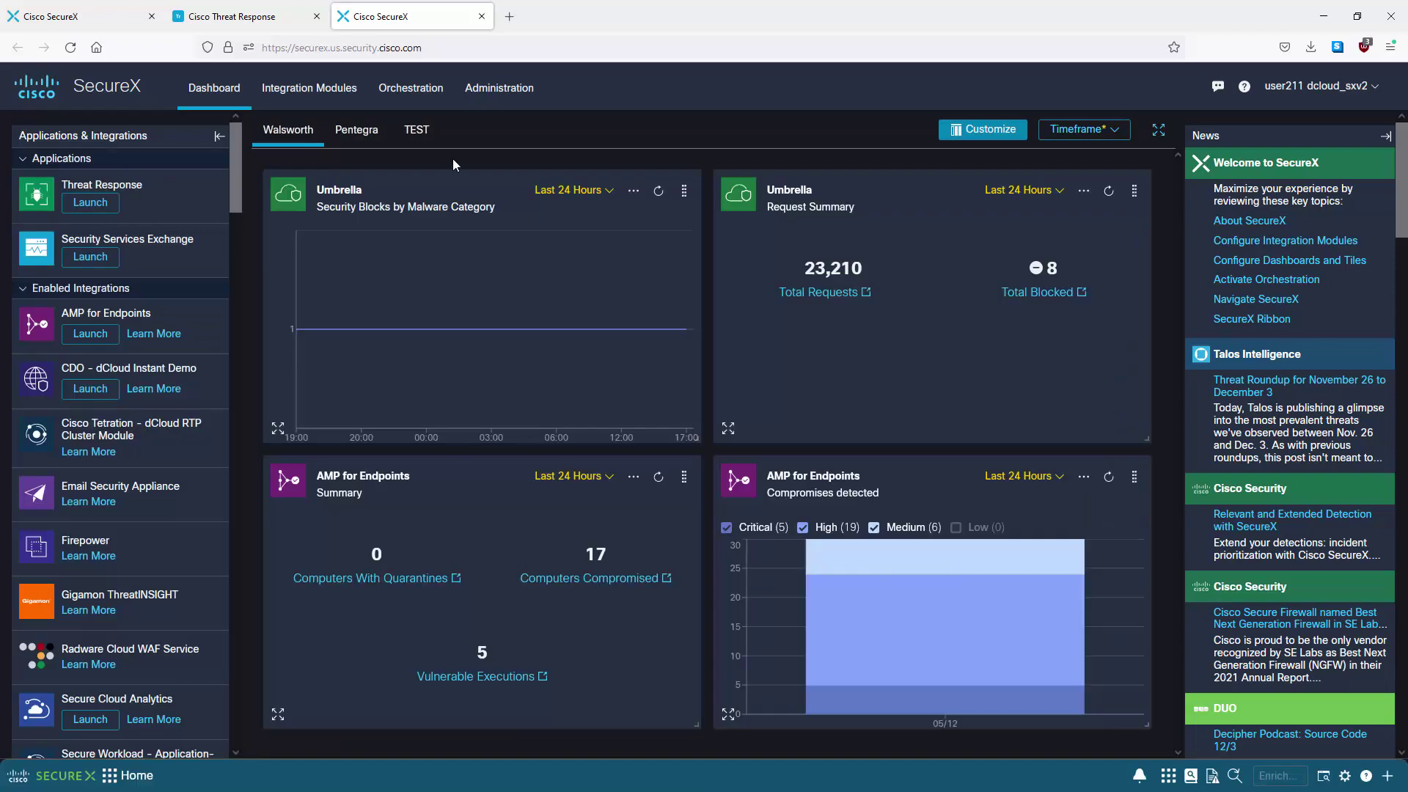
left_click(481, 16)
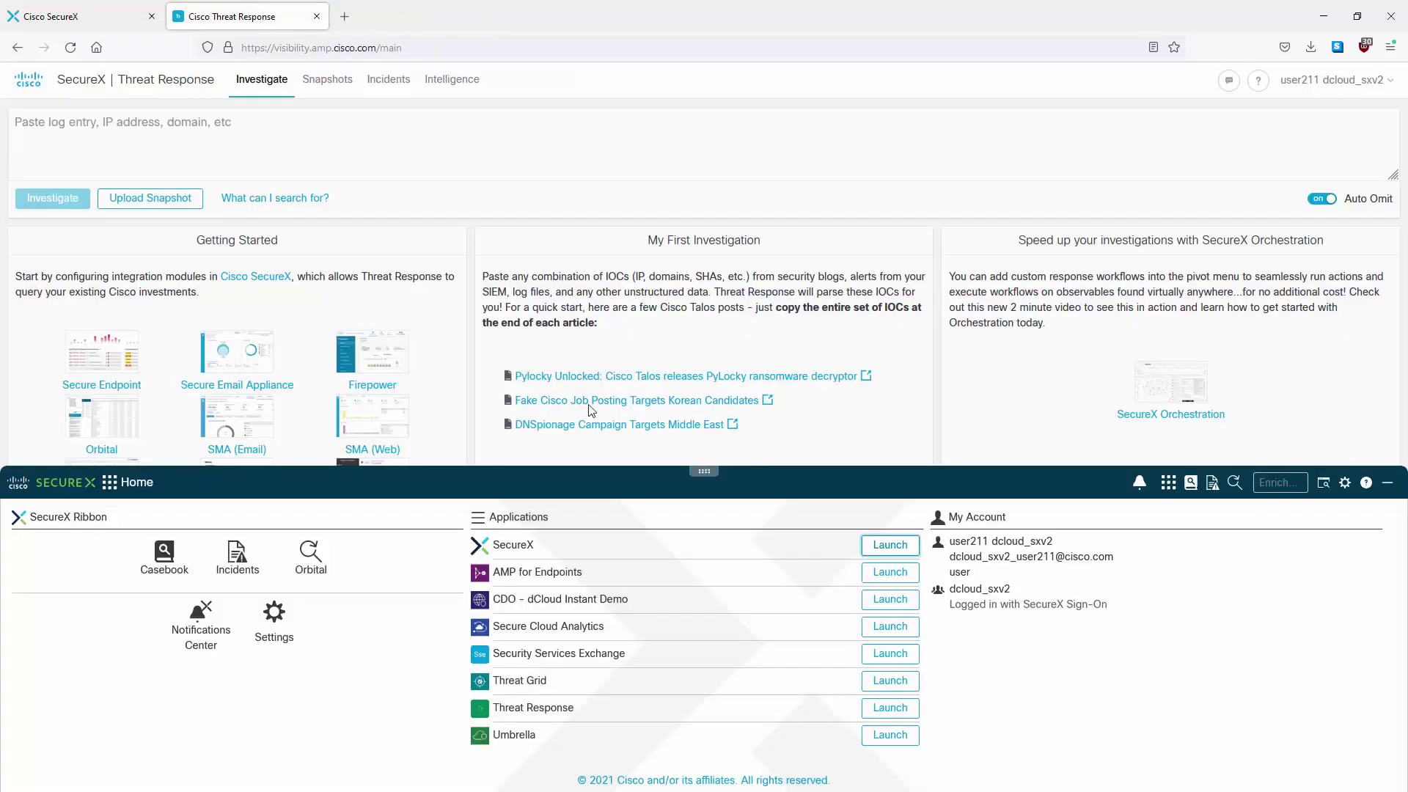
left_click(705, 471)
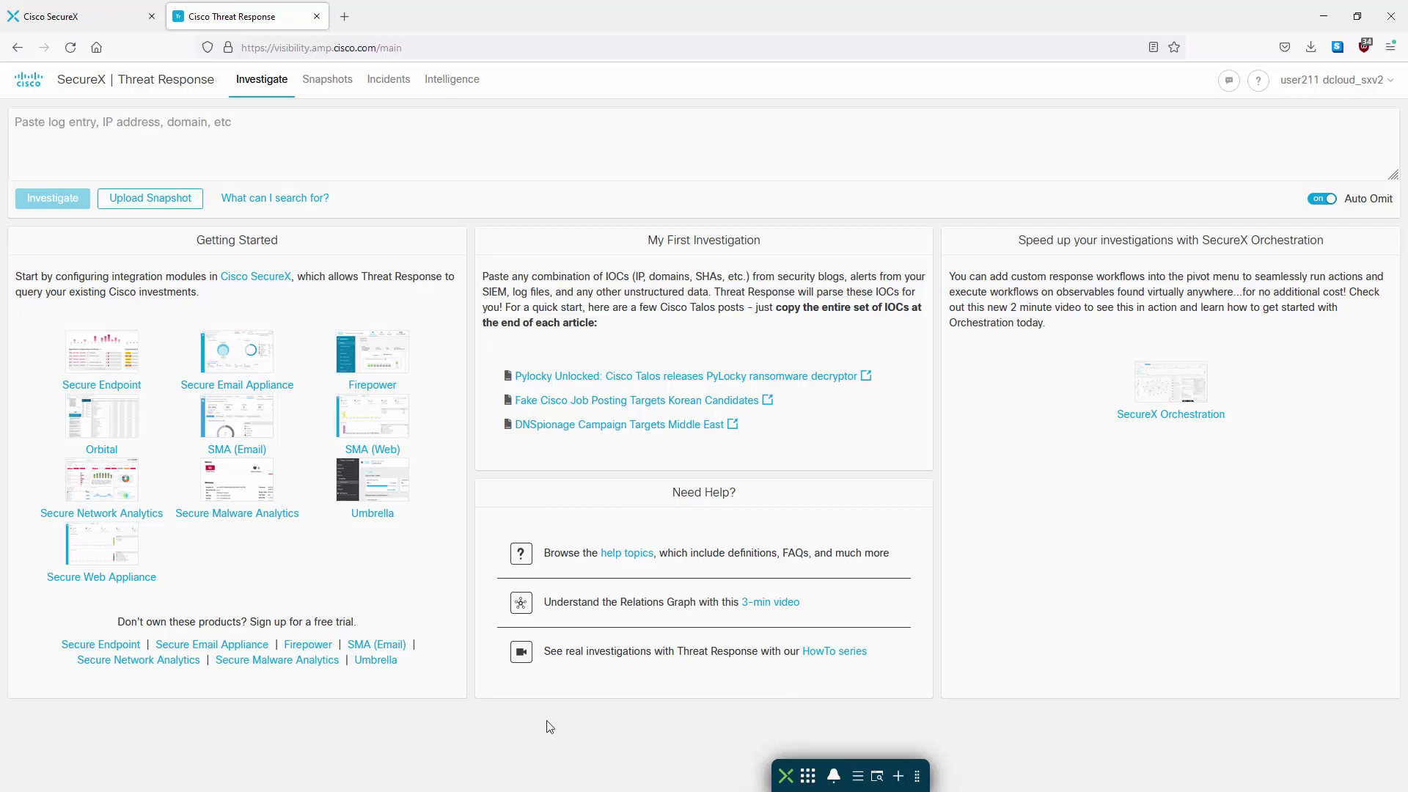
left_click(86, 22)
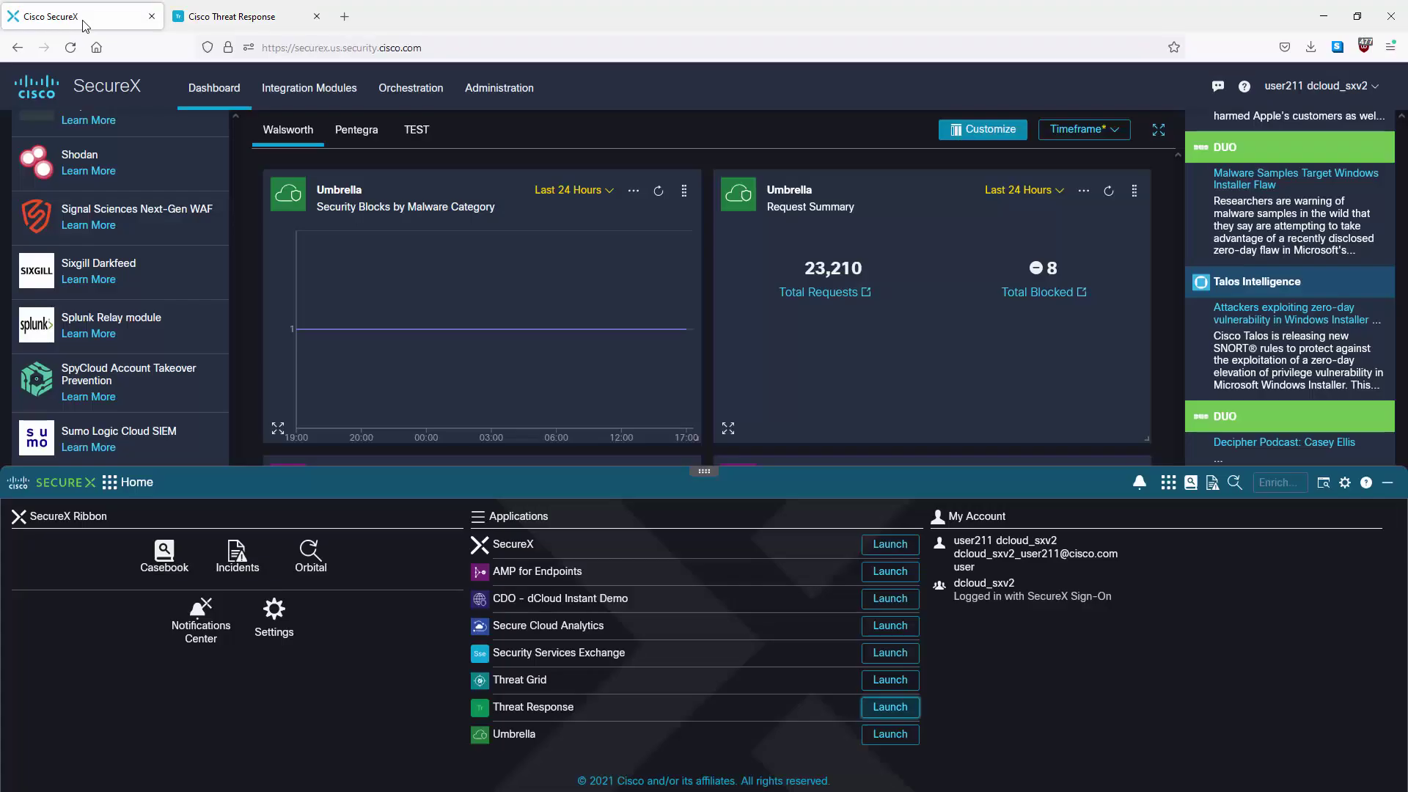
Step: Open Integration Modules and review the configured ones under My Integration Modules
left_click(313, 97)
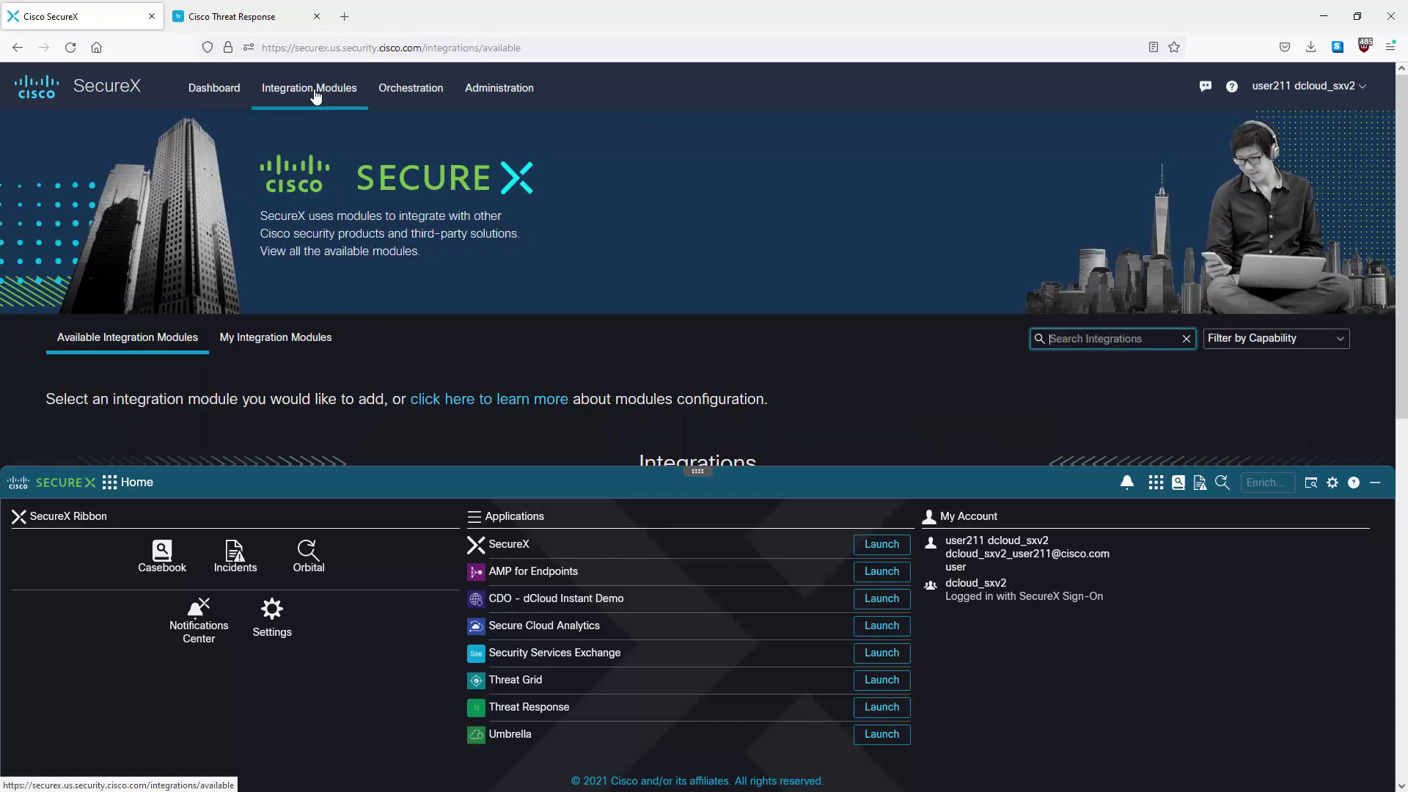
left_click(695, 486)
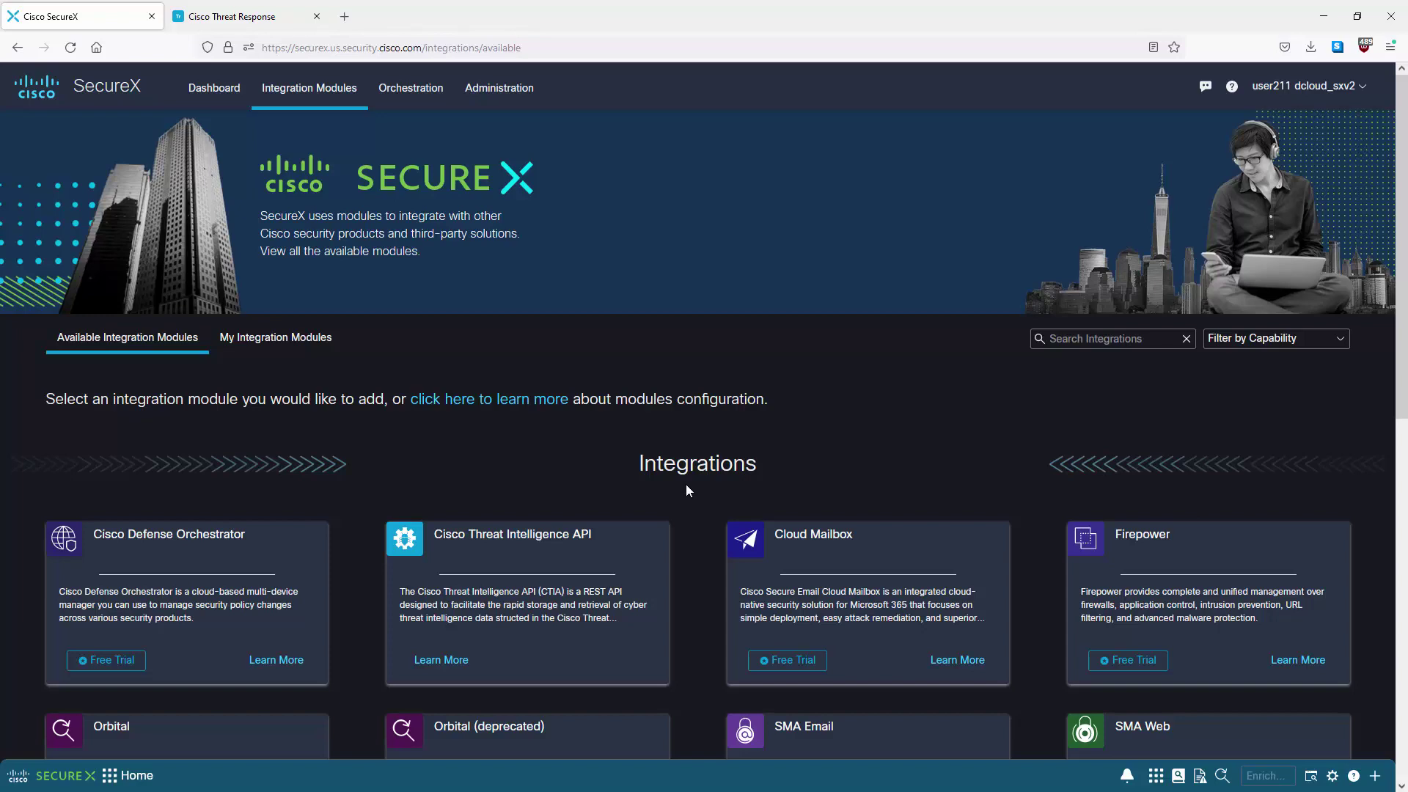
scroll(686, 485, "down", 2)
left_click(287, 229)
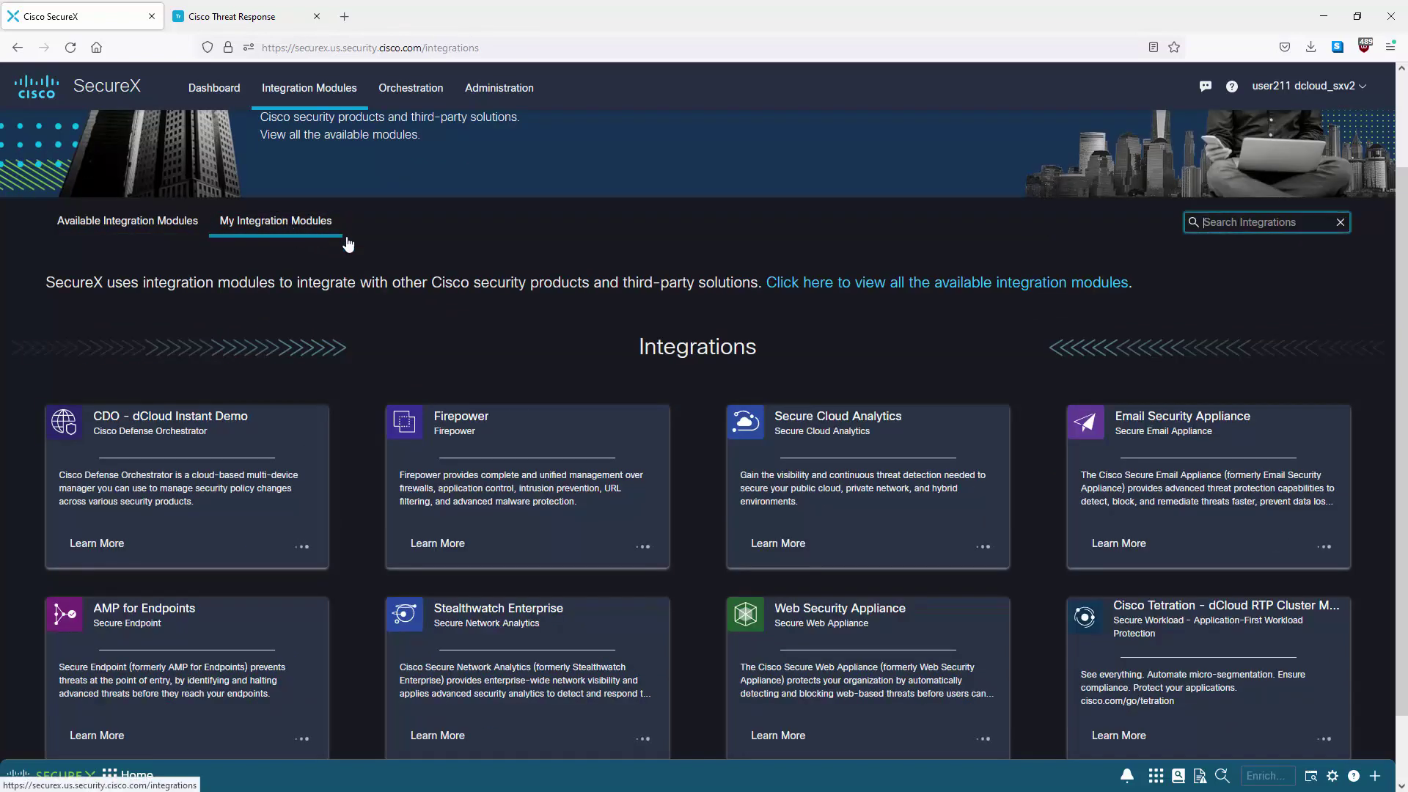
scroll(1403, 271, "down", 1)
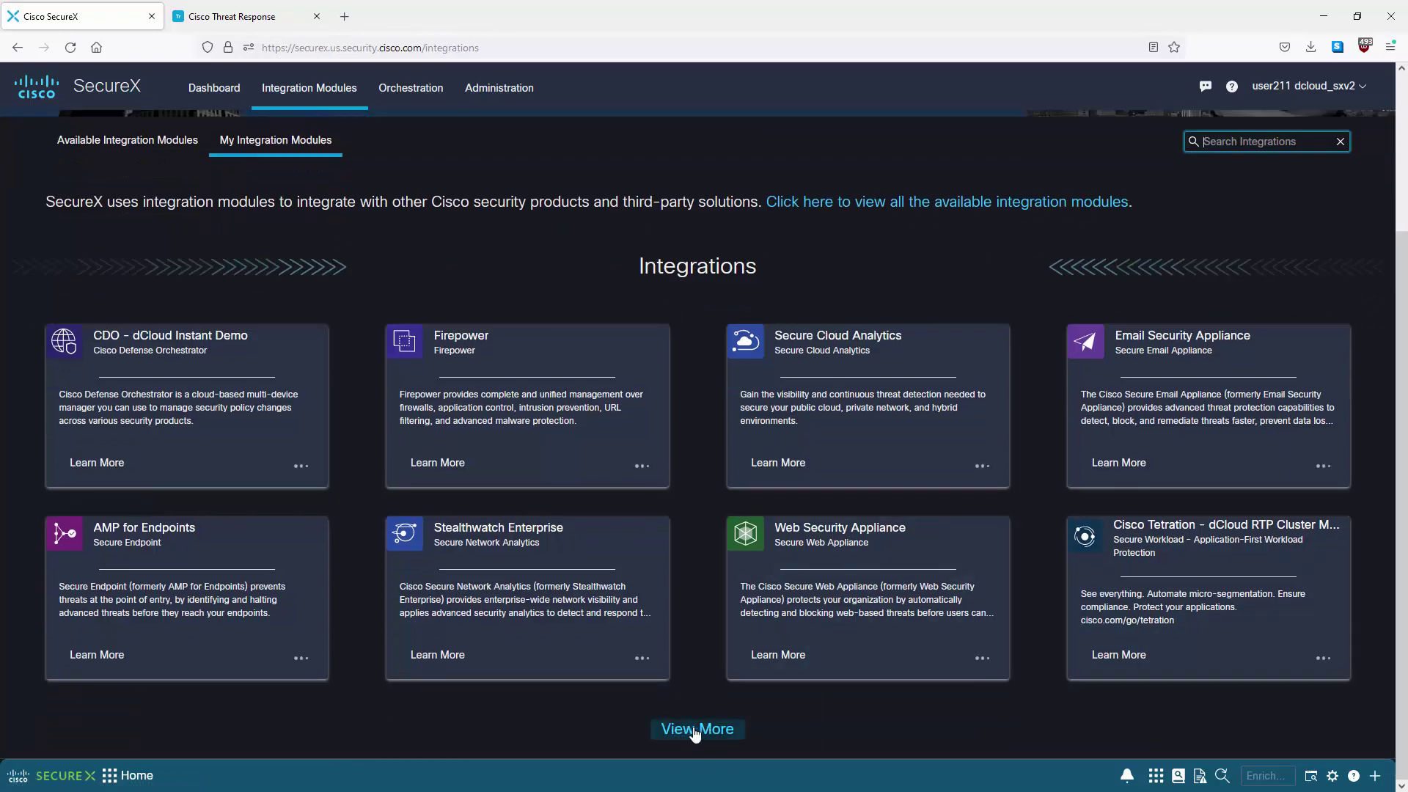
scroll(1402, 473, "up", 3)
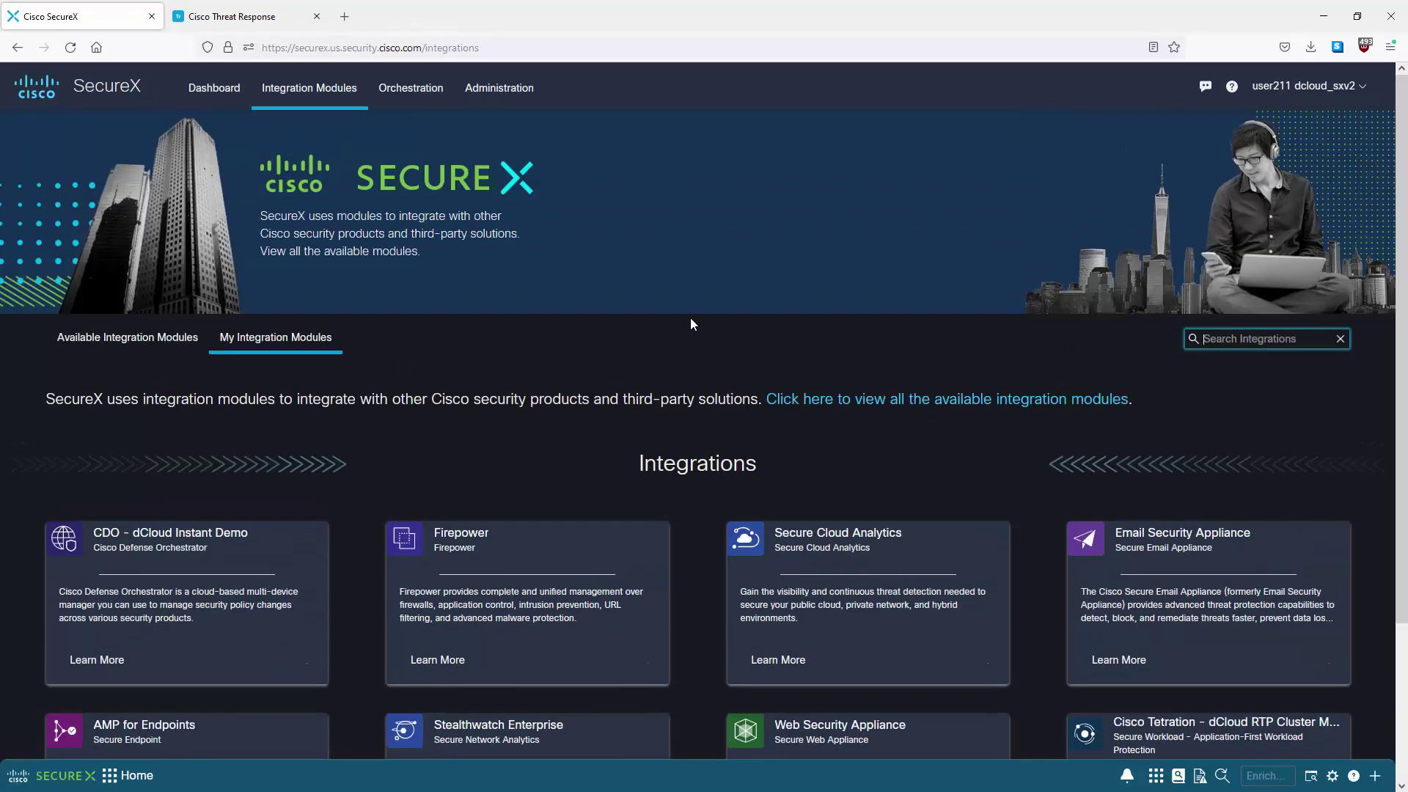
Step: Return to Available Integration Modules, load more third-party cards, and scroll back to the top
left_click(121, 349)
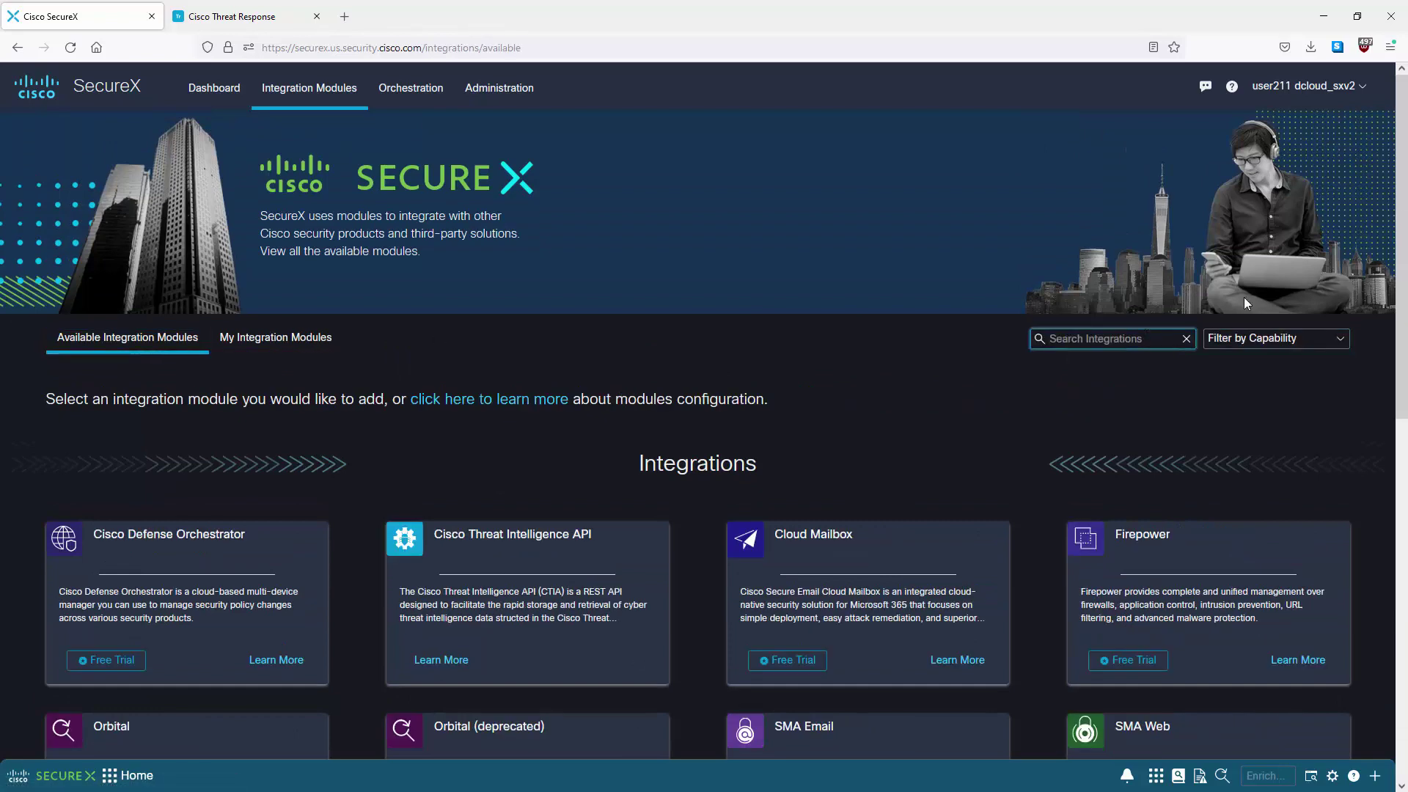
scroll(1405, 355, "down", 2)
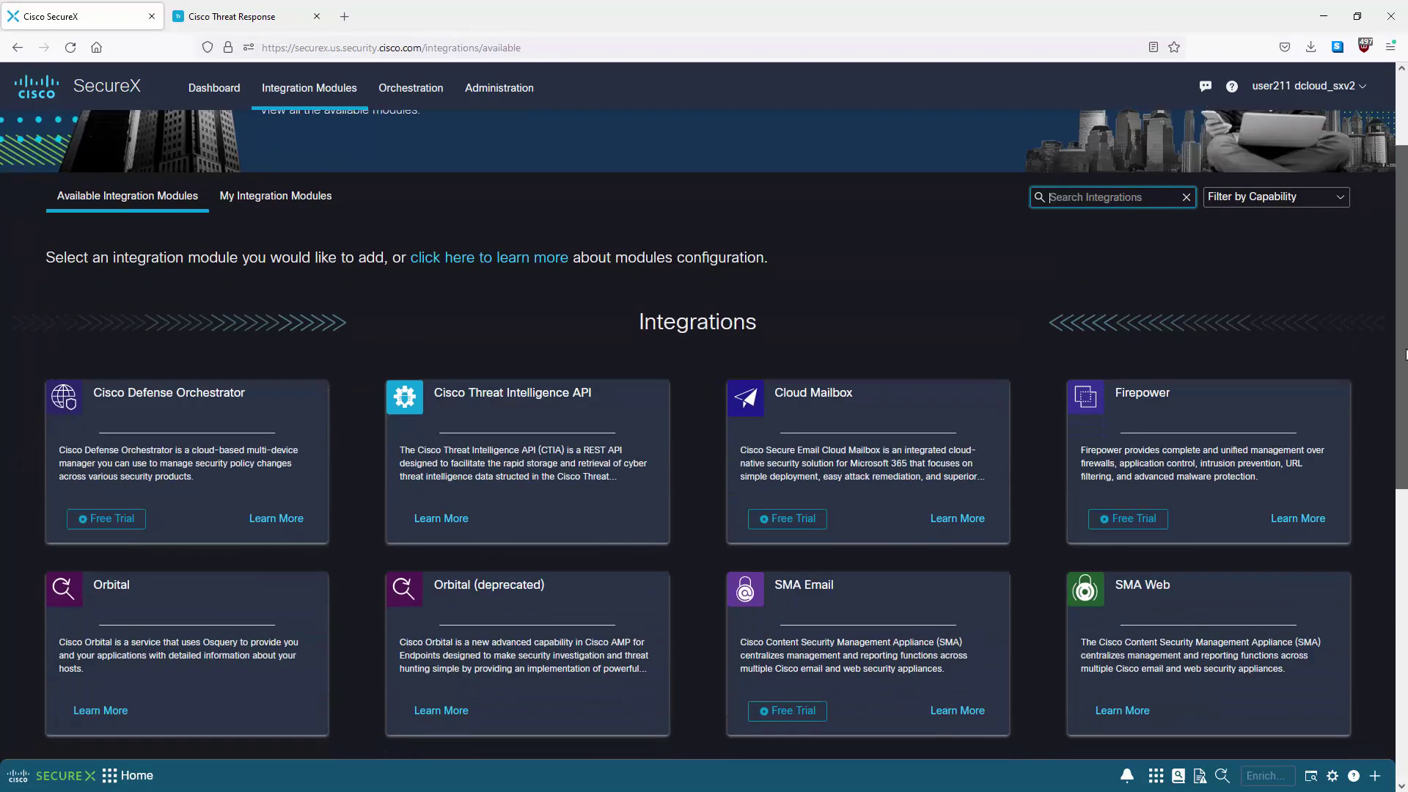
scroll(1405, 389, "down", 8)
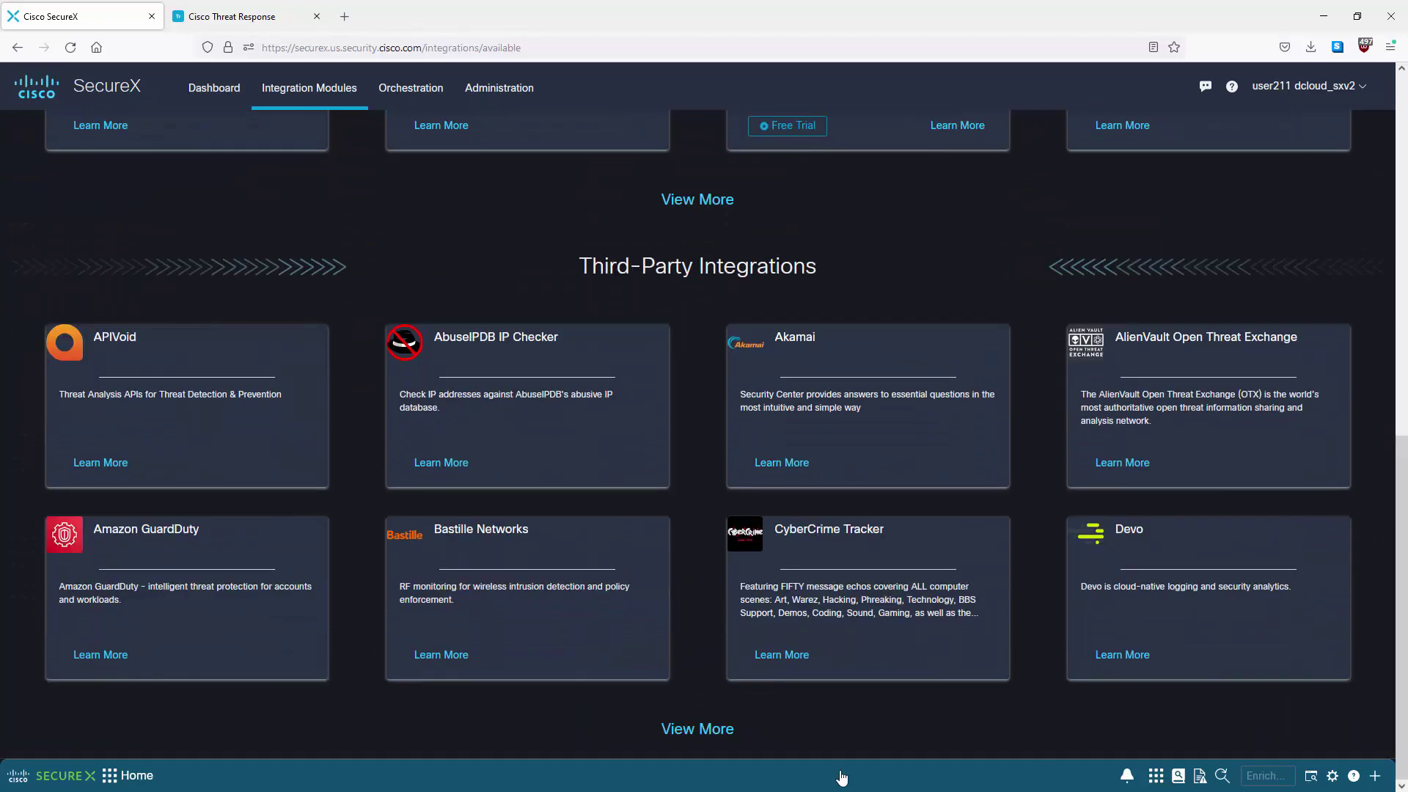
left_click(671, 739)
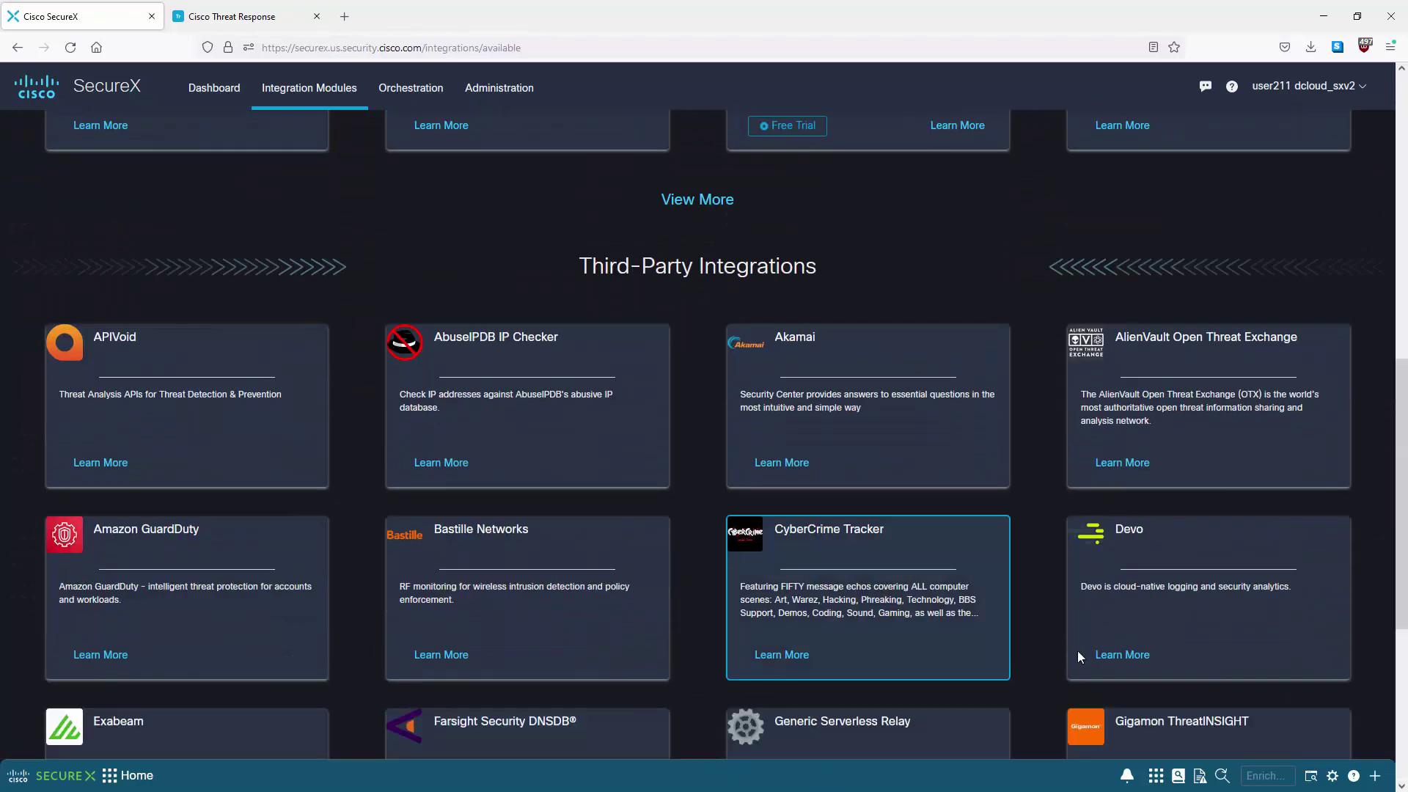
left_click_drag(1402, 381, 1402, 165)
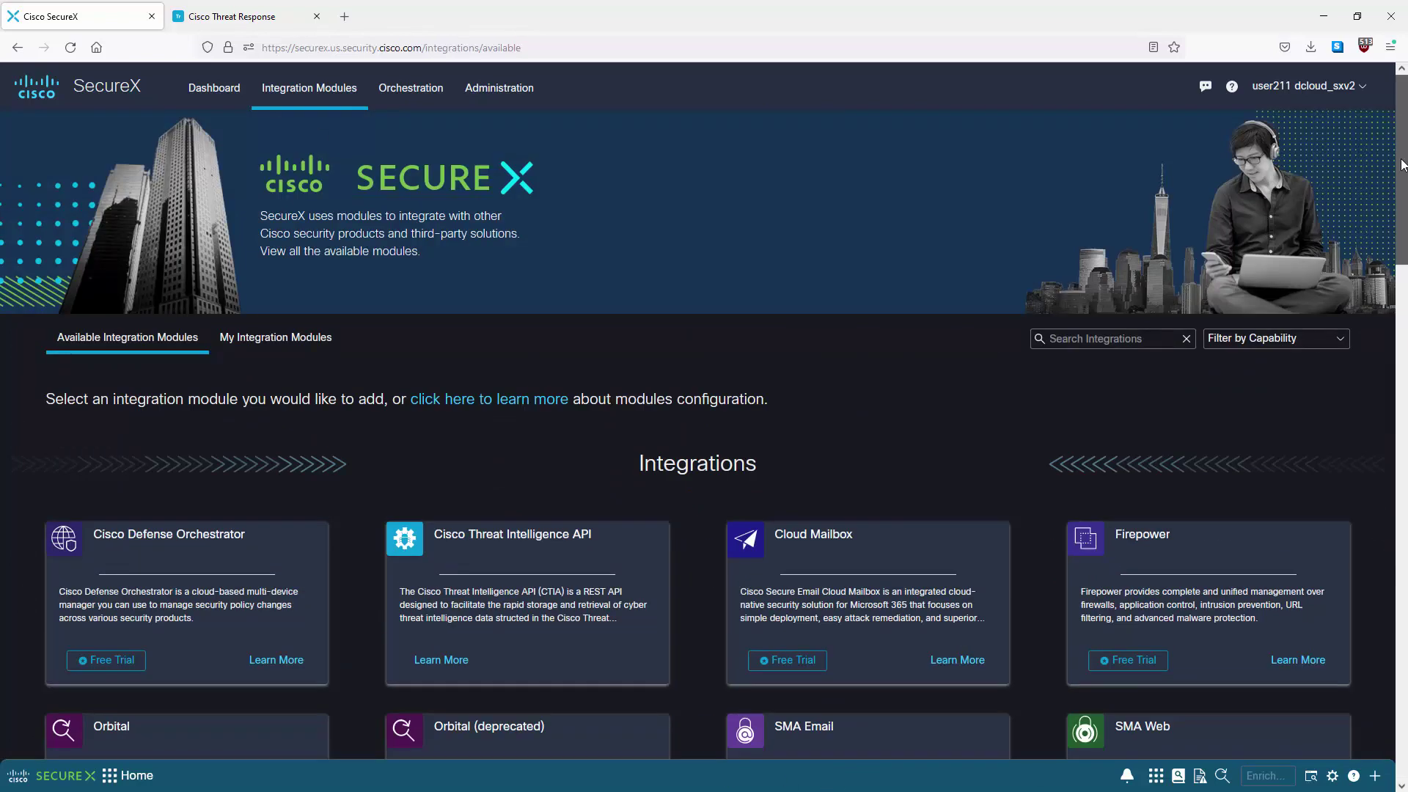
Step: View Your Account under Administration, then list the 255 Orchestration workflows
left_click(505, 98)
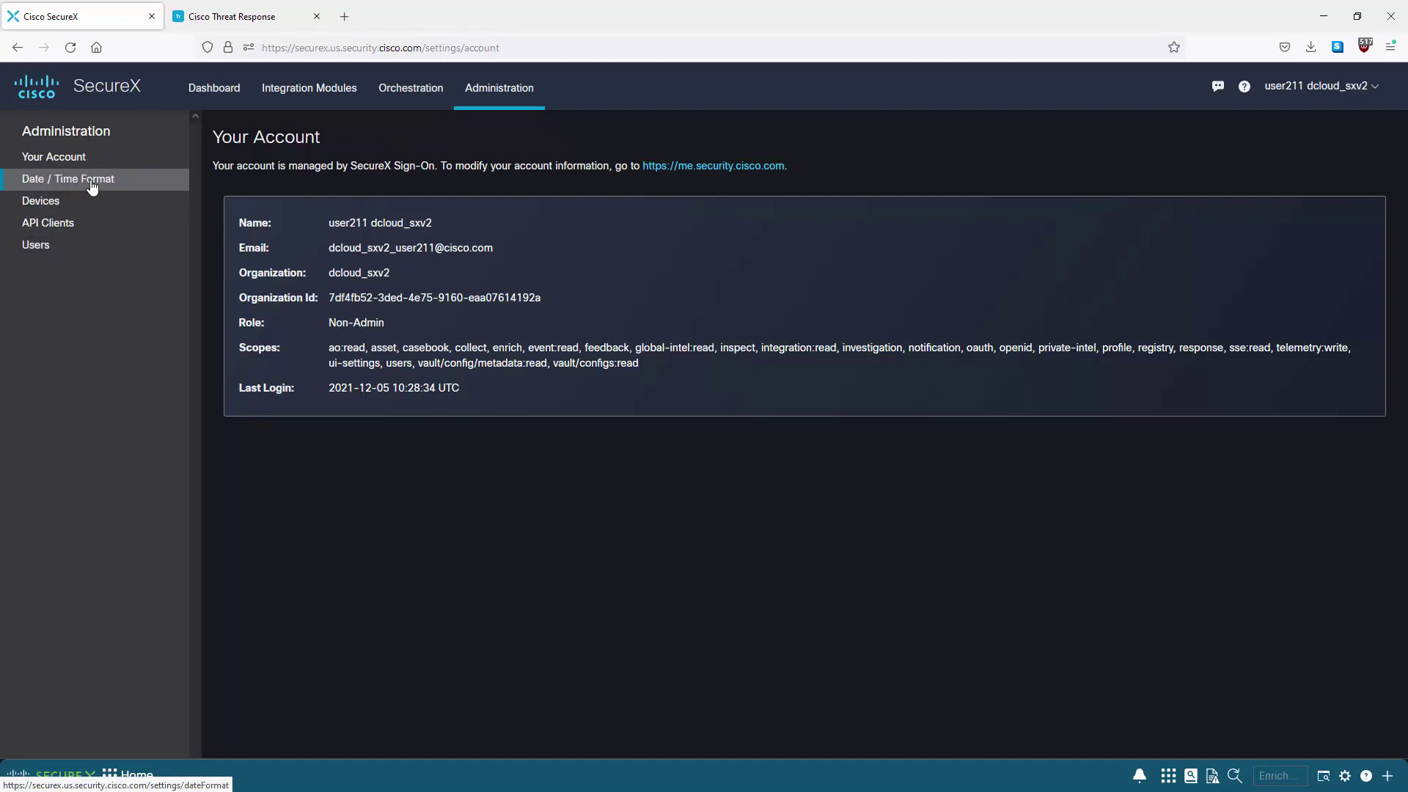
left_click(399, 97)
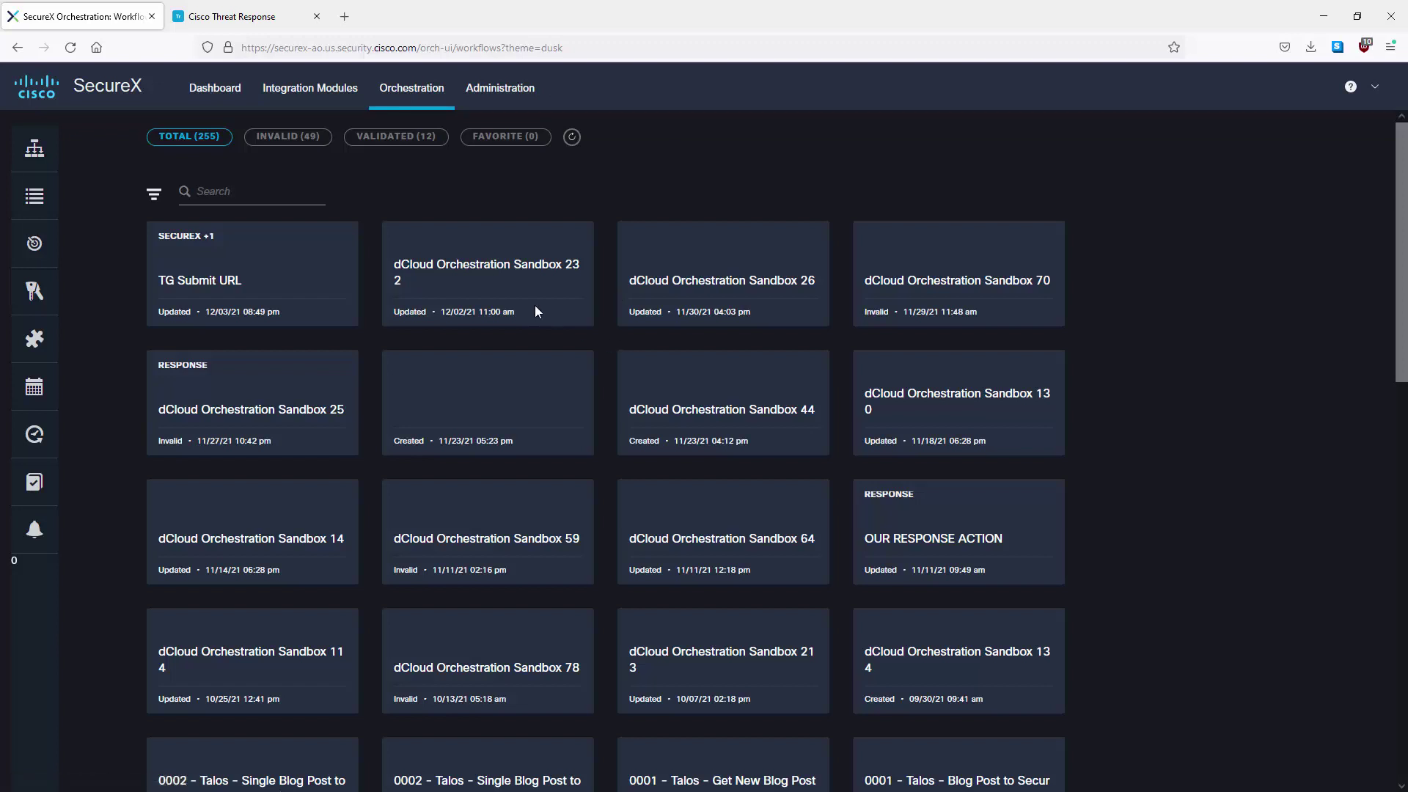
Step: Inspect the dCloud Orchestration Sandbox 232 workflow's activities, close it, and switch to Cisco Threat Response
left_click(471, 277)
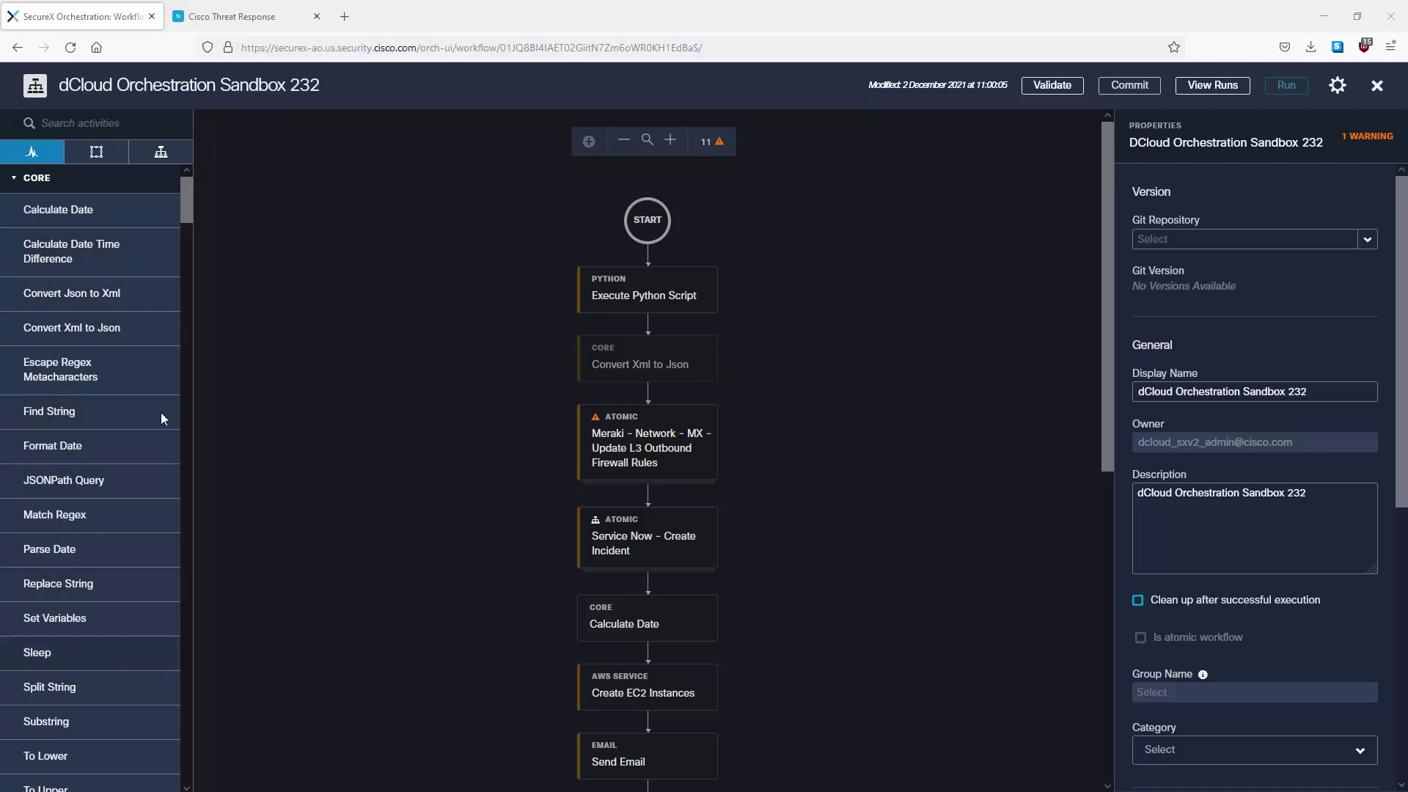
left_click_drag(188, 218, 208, 759)
left_click_drag(196, 673, 171, 170)
left_click(1377, 85)
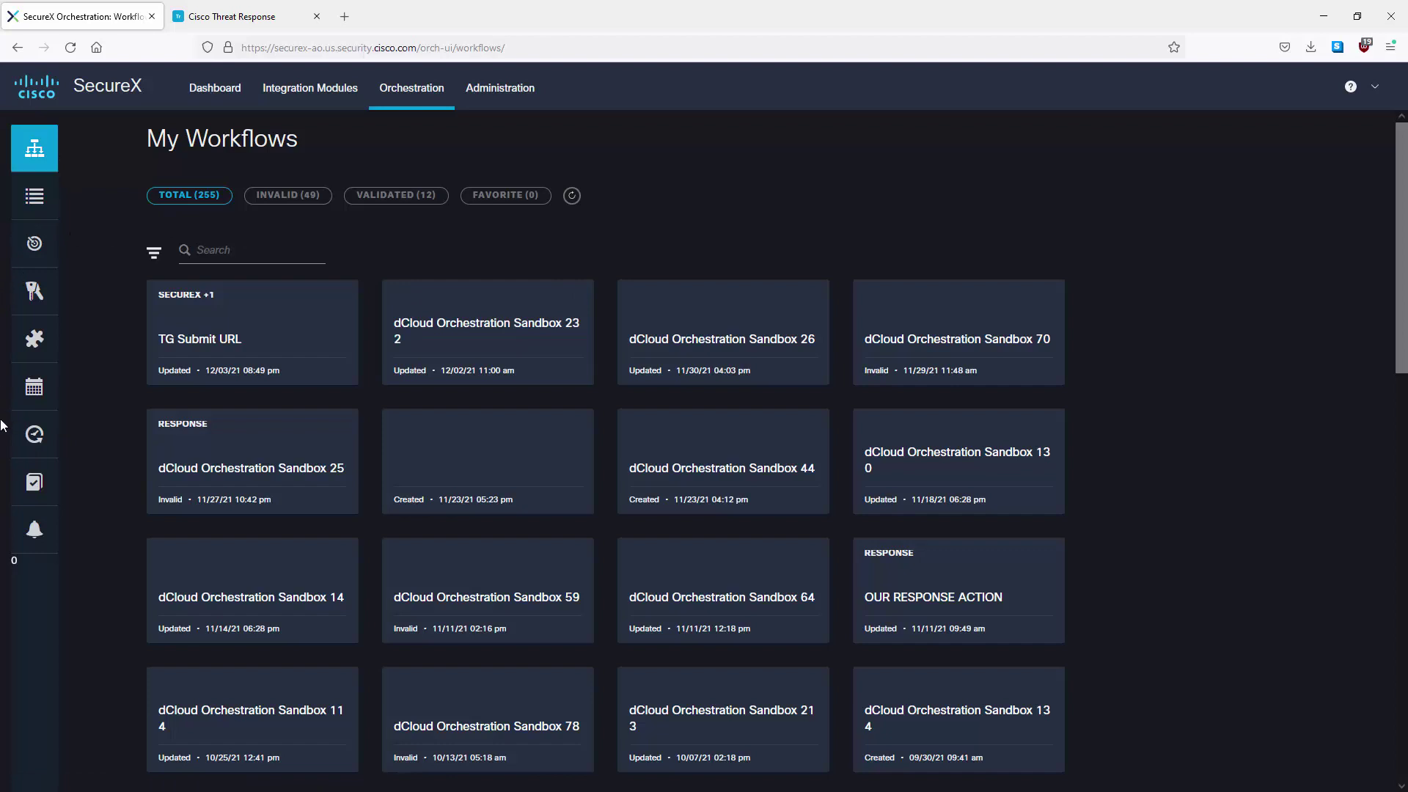
mouse_move(41, 458)
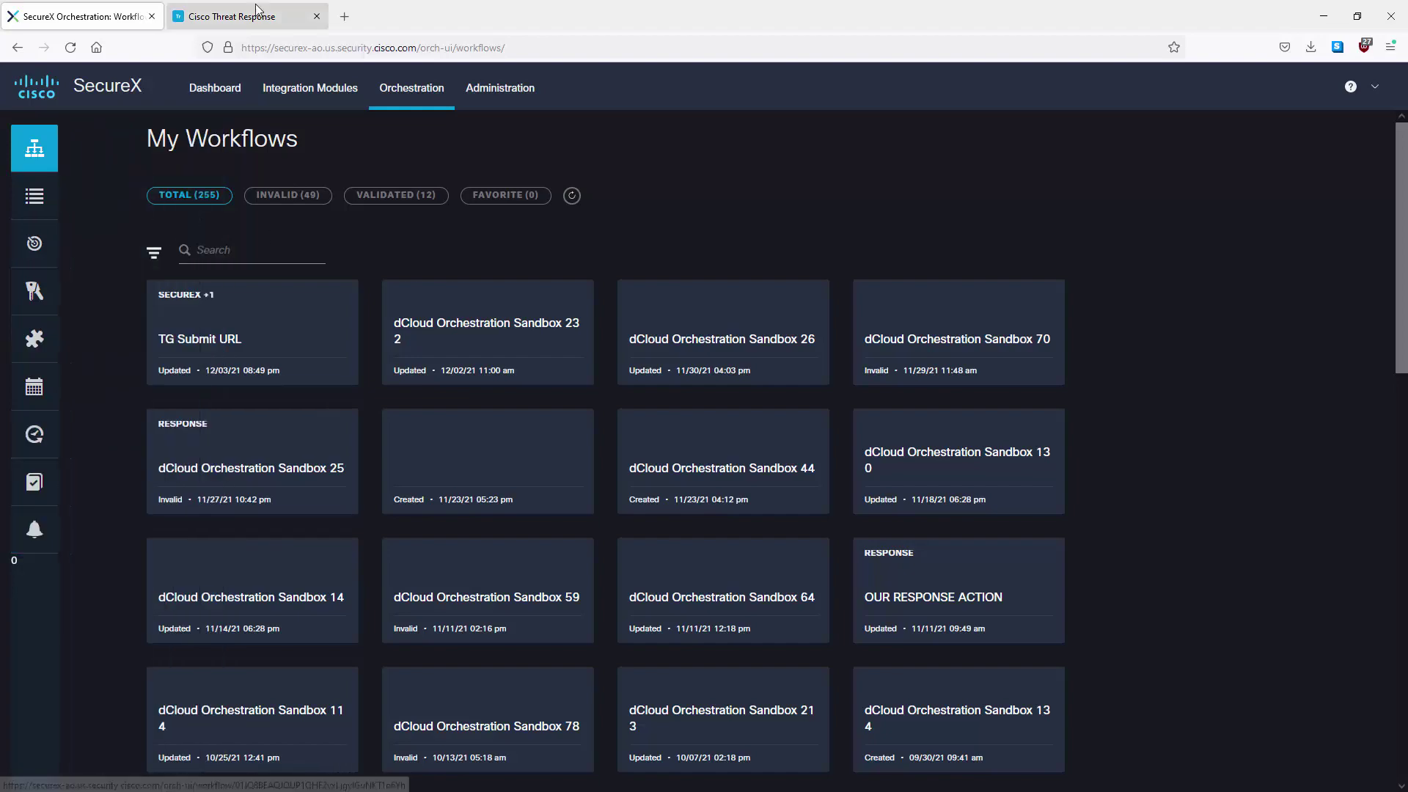
left_click(230, 20)
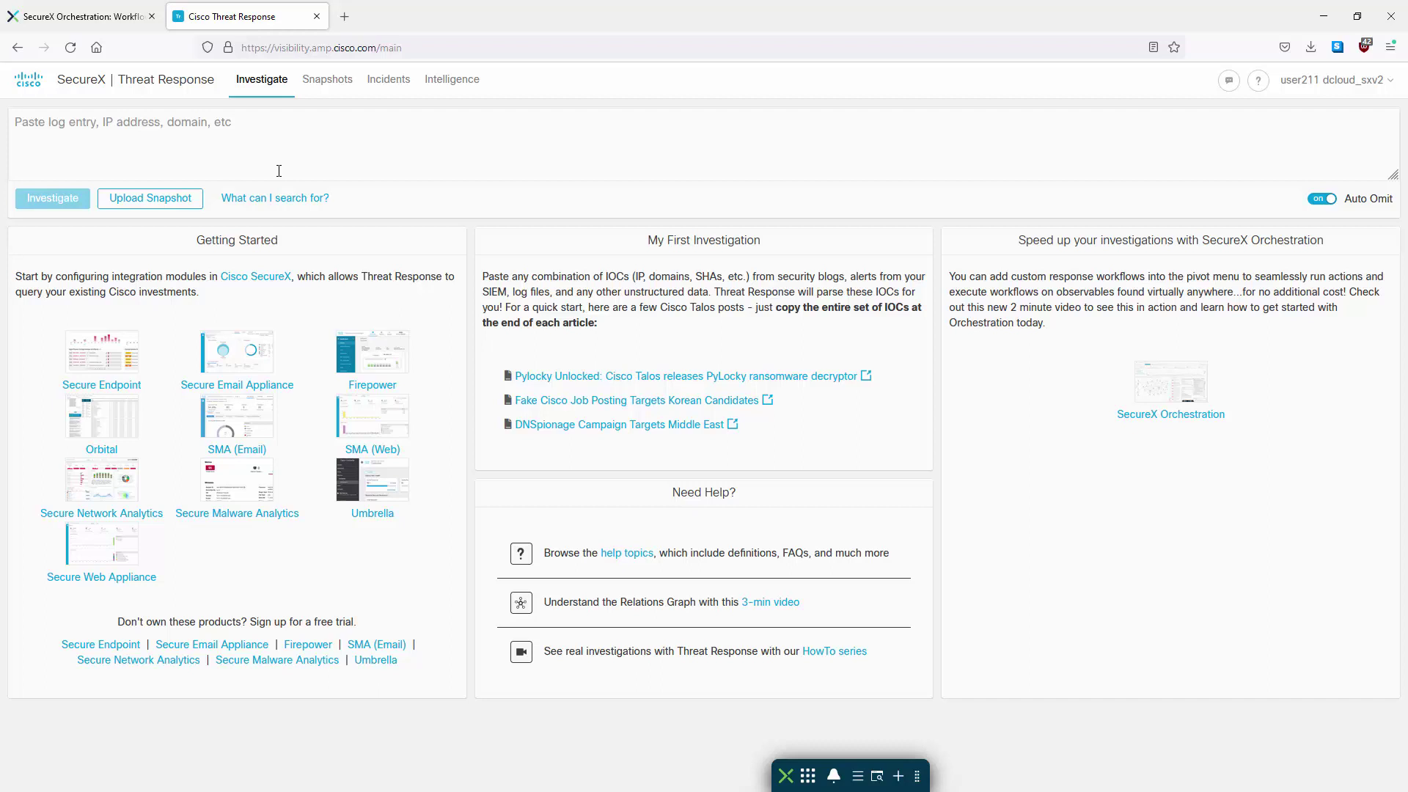
Step: Enter http:wicar.org as the observable in the Threat Response Investigate box
left_click(50, 129)
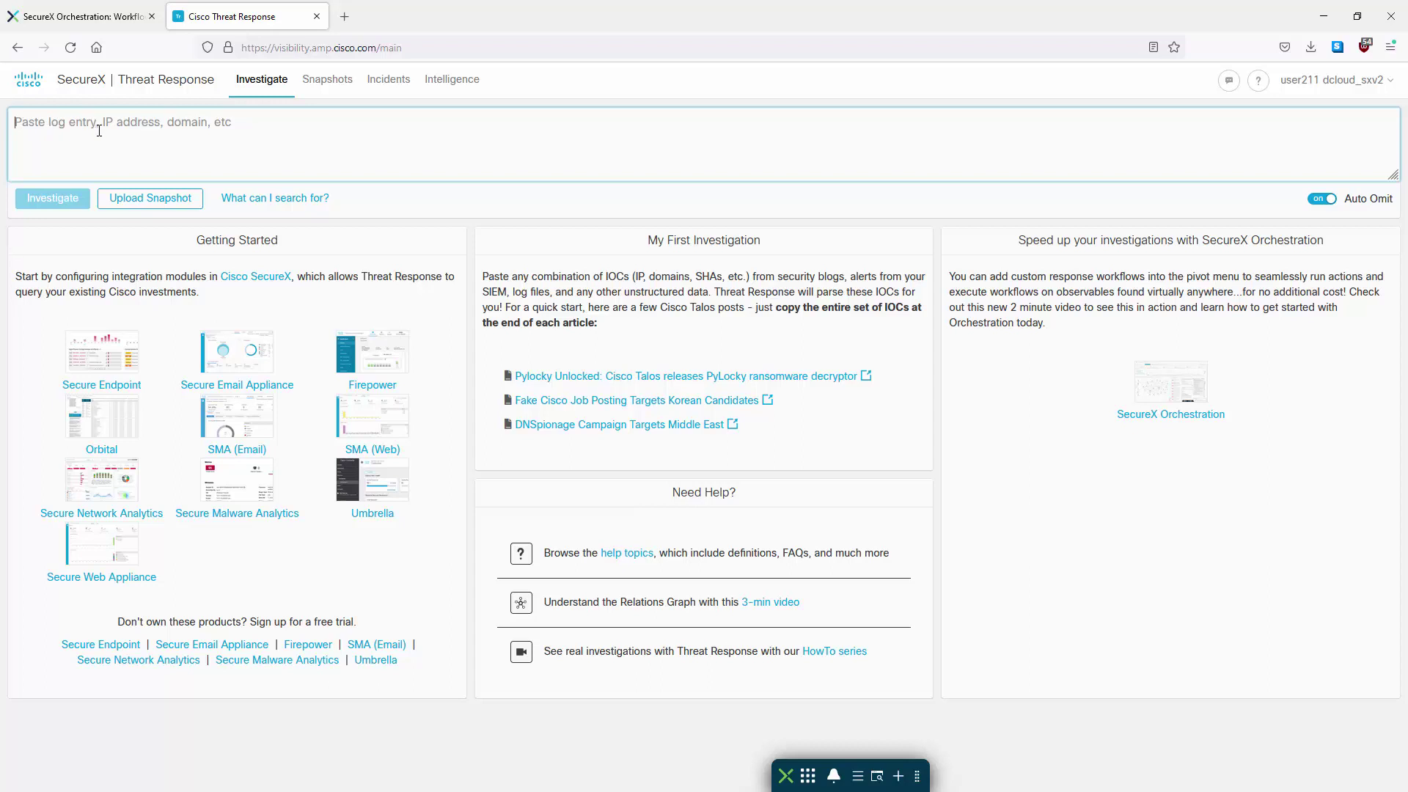
type("http:")
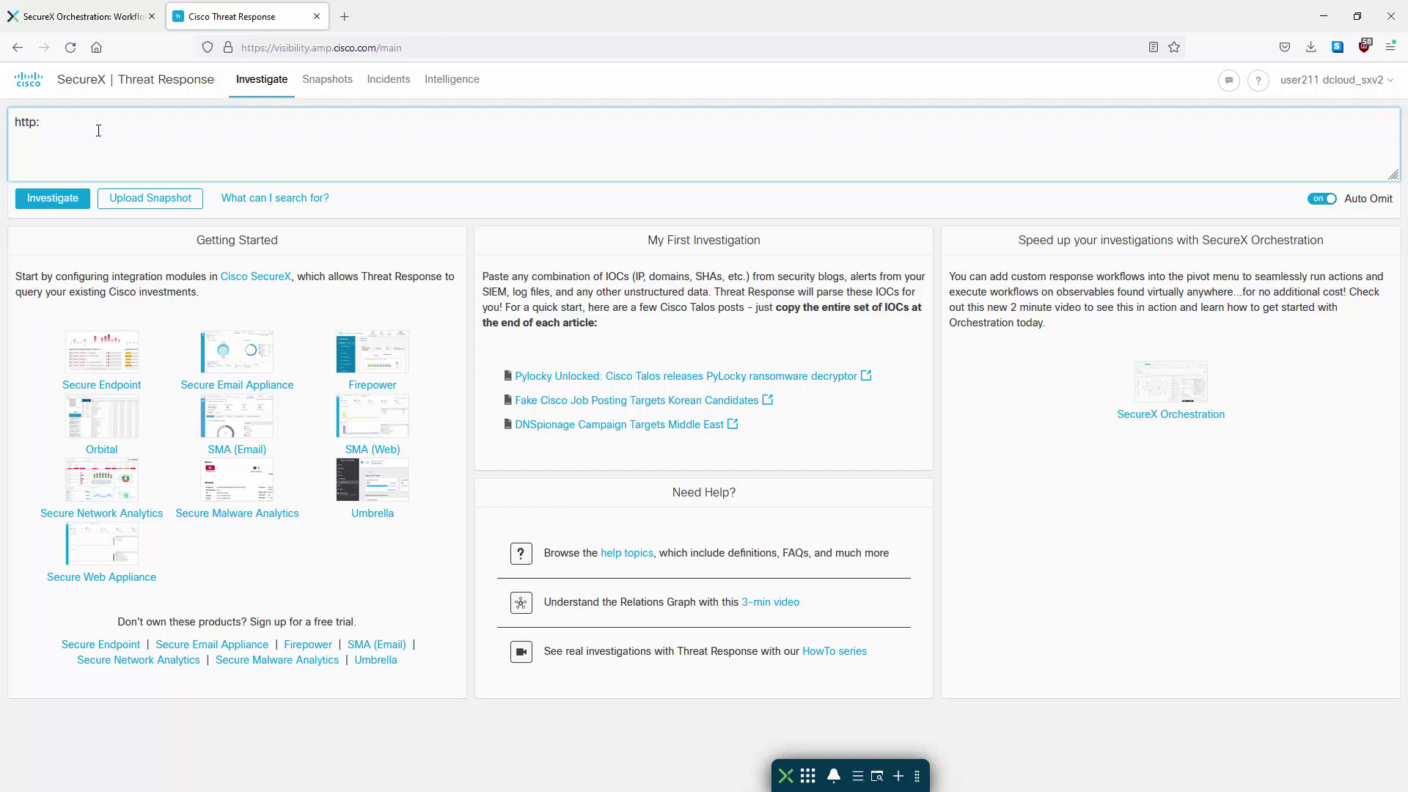
type("wicar.org")
key("Return")
Step: Investigate wicar.org, check its 2 enriching modules, and bring the TR2.png screenshot on screen
left_click(44, 202)
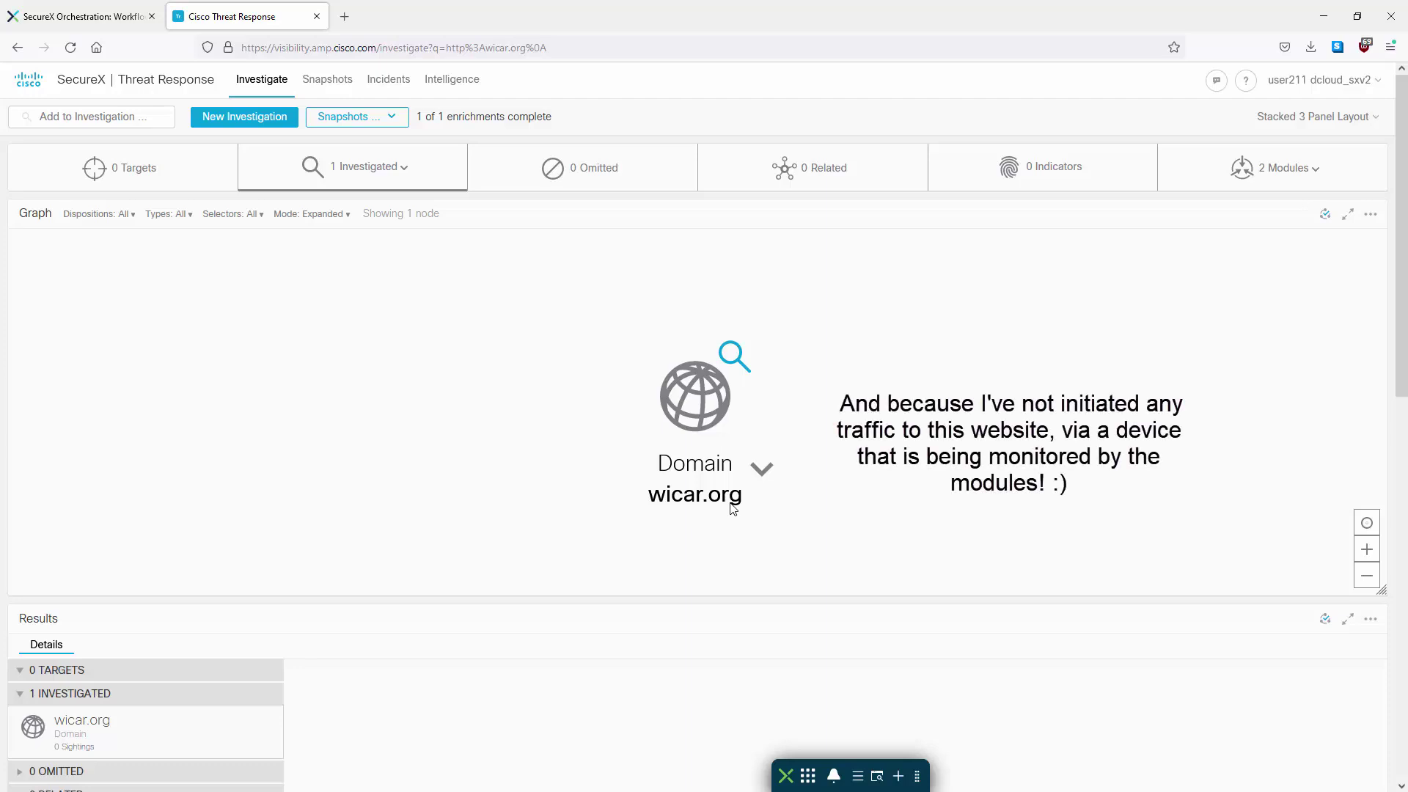
left_click(1319, 172)
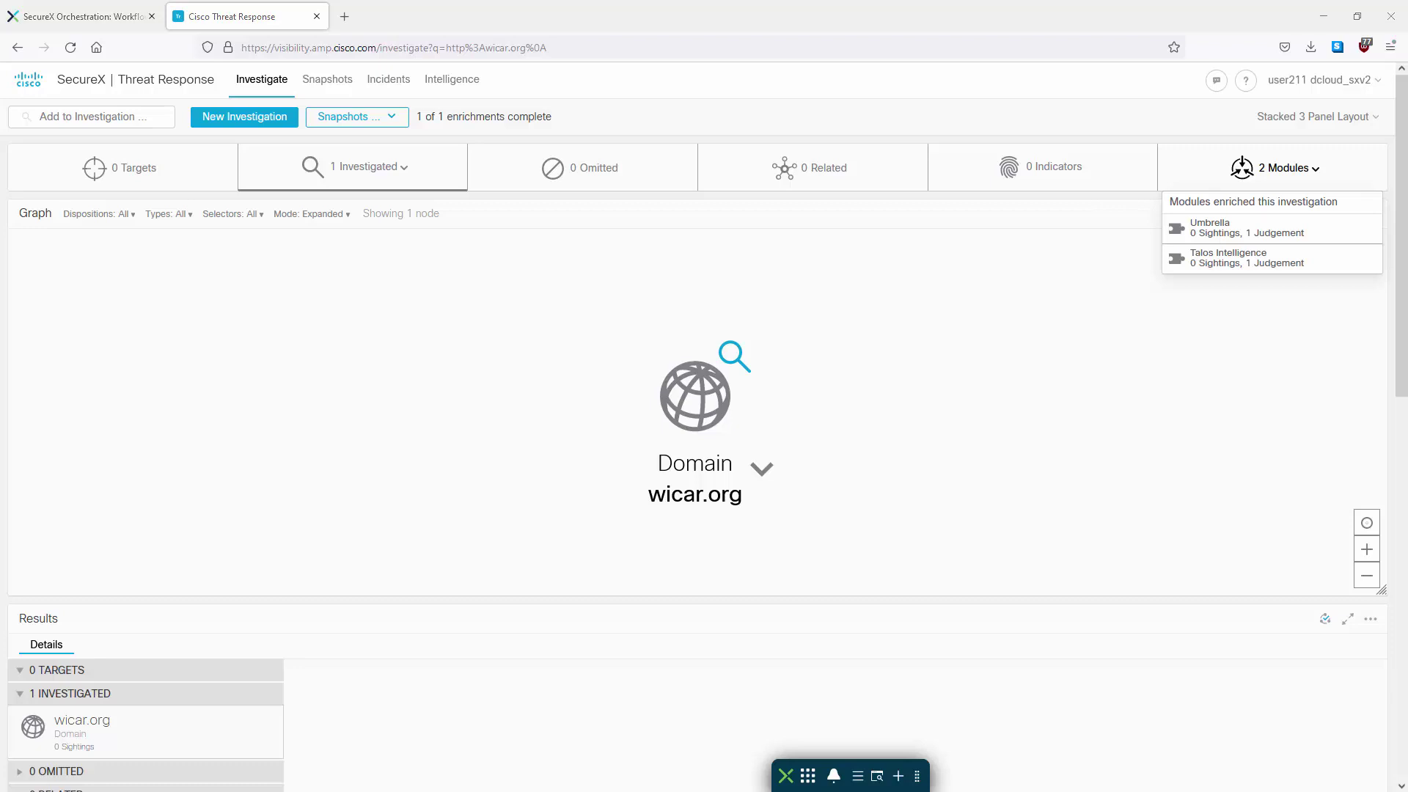
left_click_drag(1404, 323, 759, 273)
Step: Maximize the TR2.png Photos window and zoom the screenshot to 146%
double_click(759, 273)
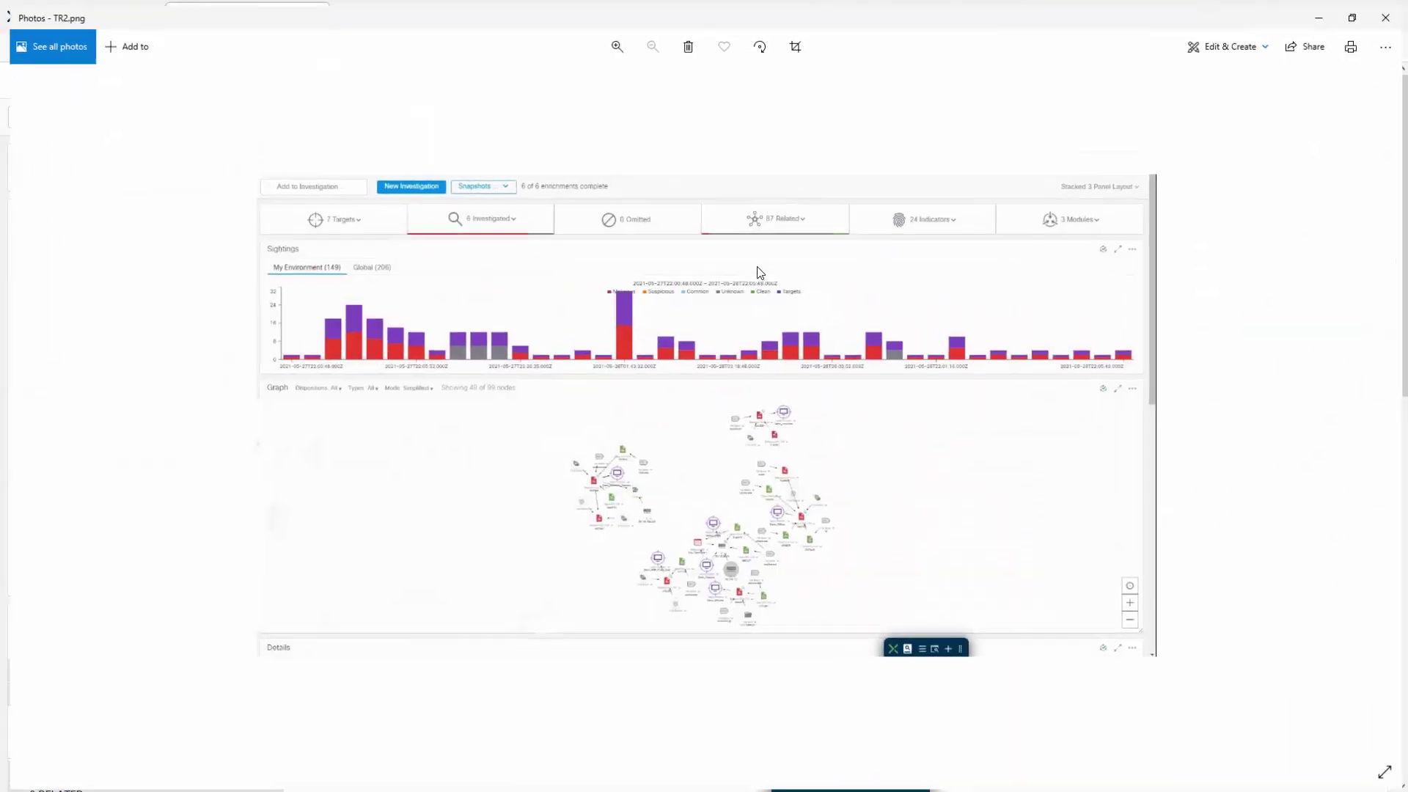
key("ctrl+plus")
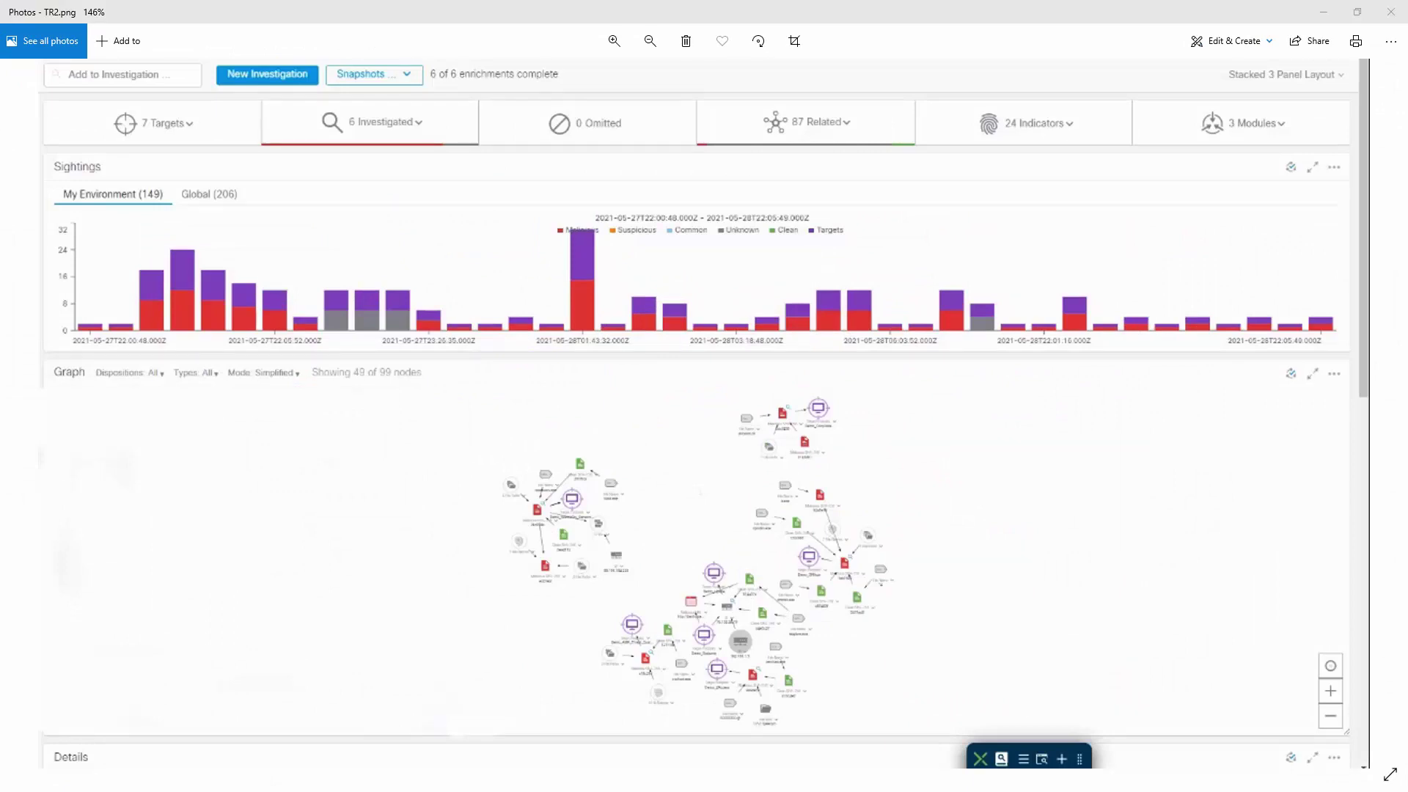
mouse_move(374, 88)
left_mouse_down()
mouse_move(286, 103)
mouse_move(491, 143)
mouse_move(315, 90)
left_mouse_up()
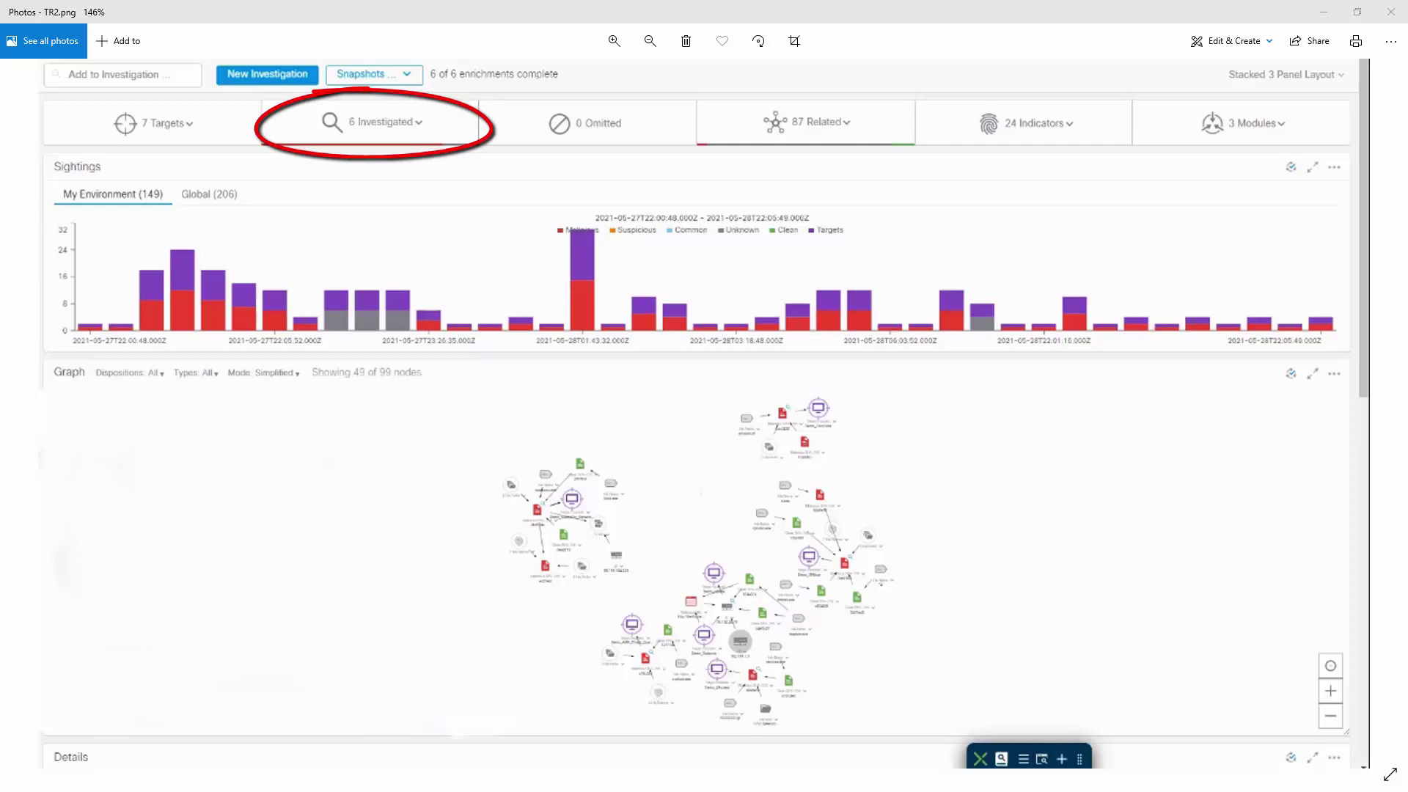